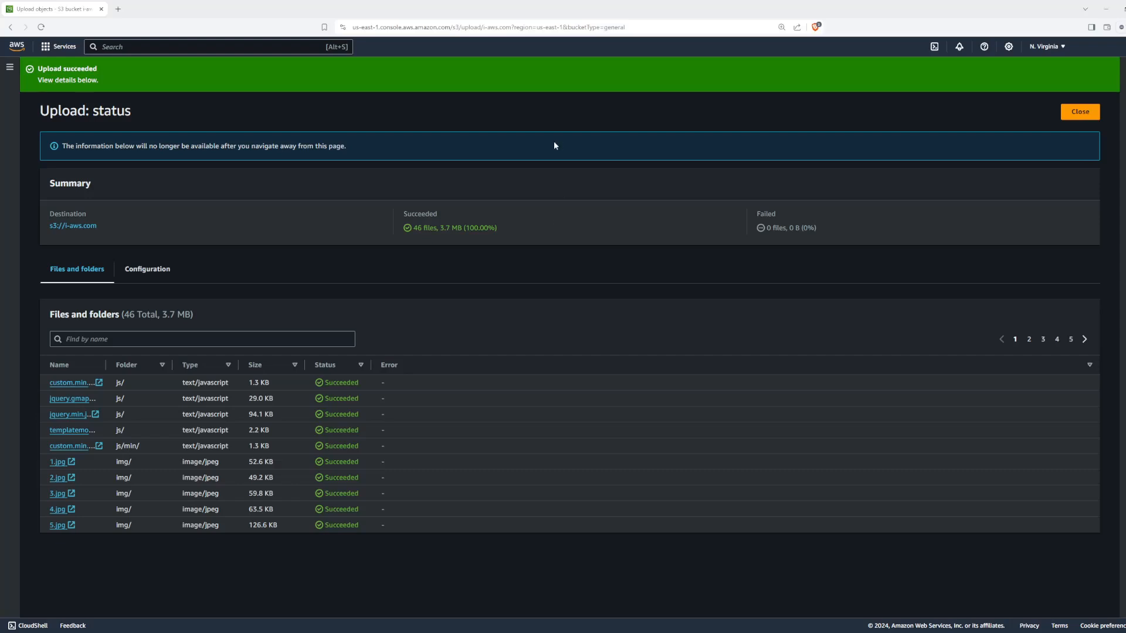
Open the CloudFront service from the console search and start creating a new distribution
click(195, 47)
text(cl)
key(Escape)
text(oud)
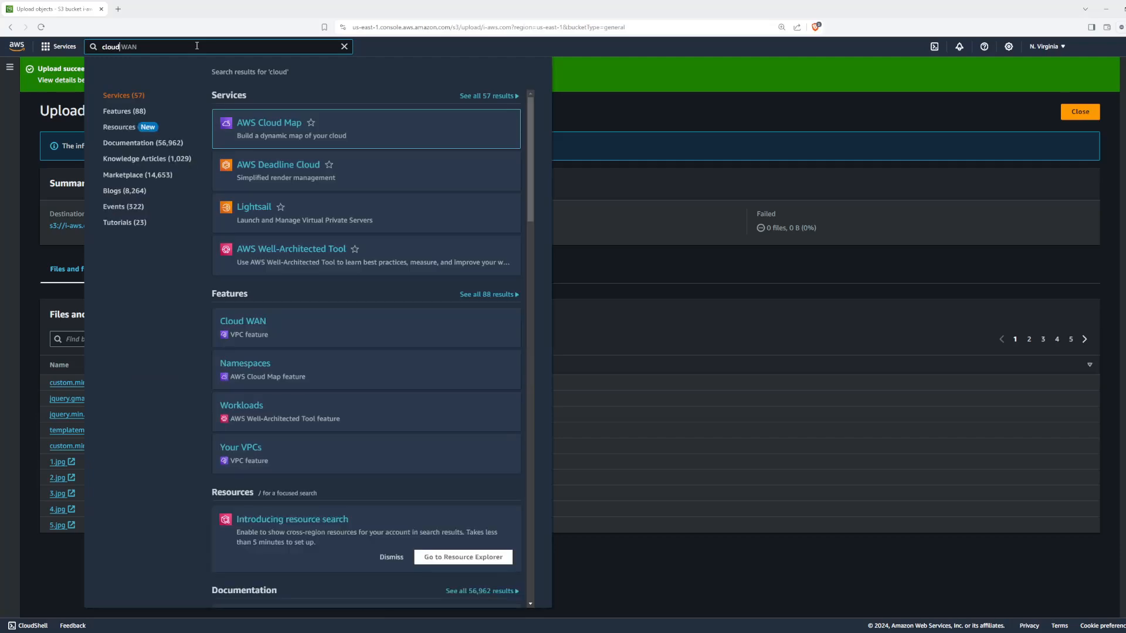
text(front)
click(265, 124)
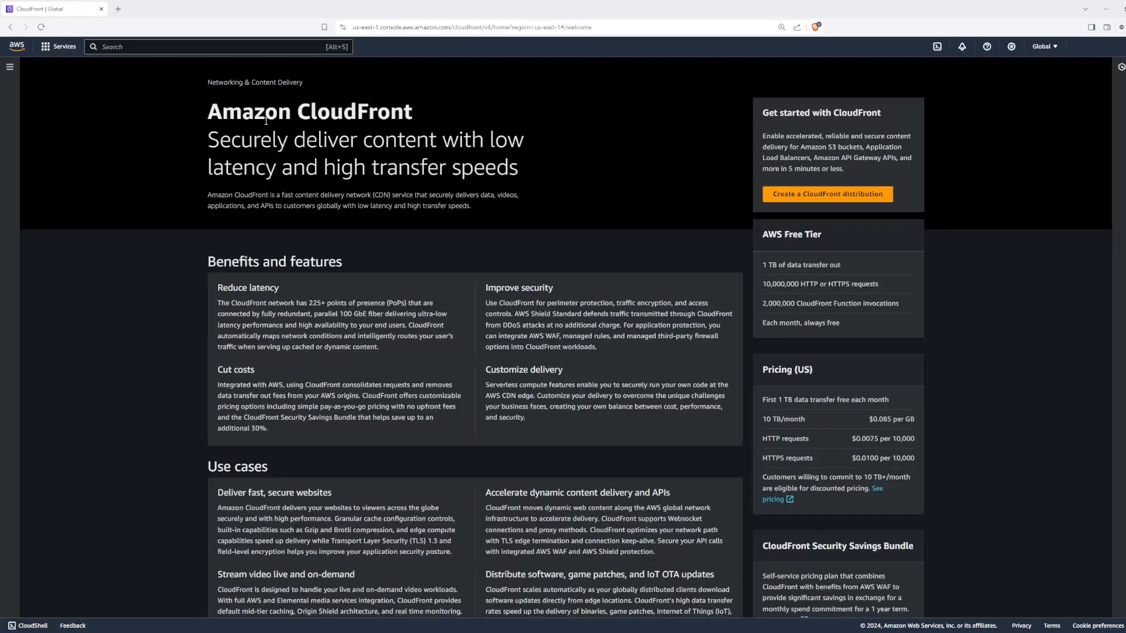
click(878, 198)
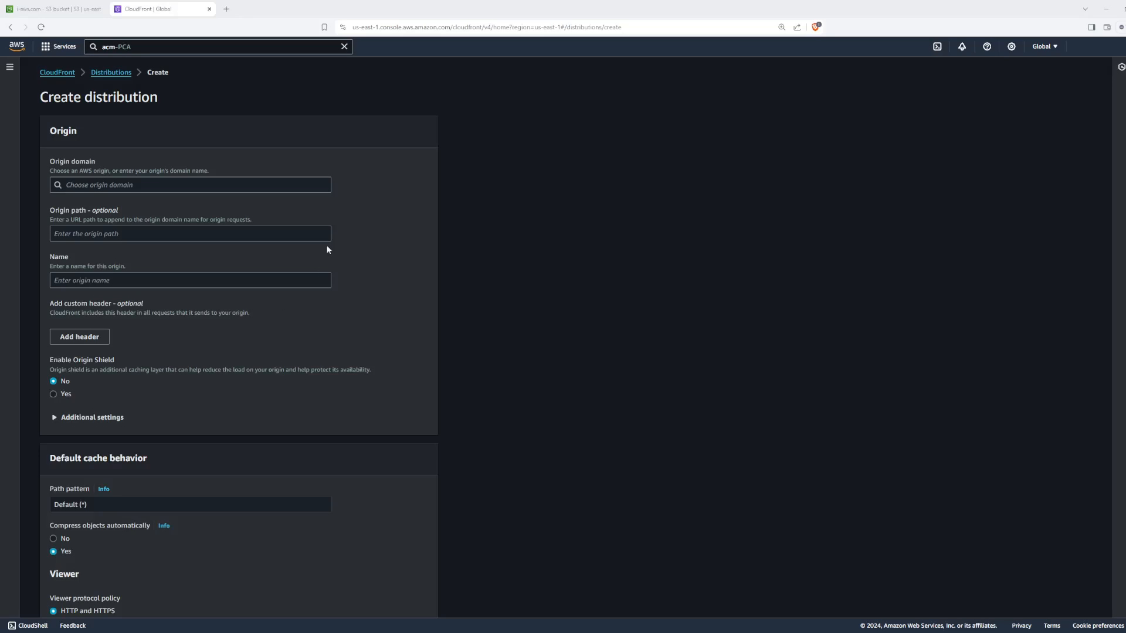
Choose the i-aws.com S3 bucket as the origin domain and create a new origin access control for it with the default settings
click(255, 191)
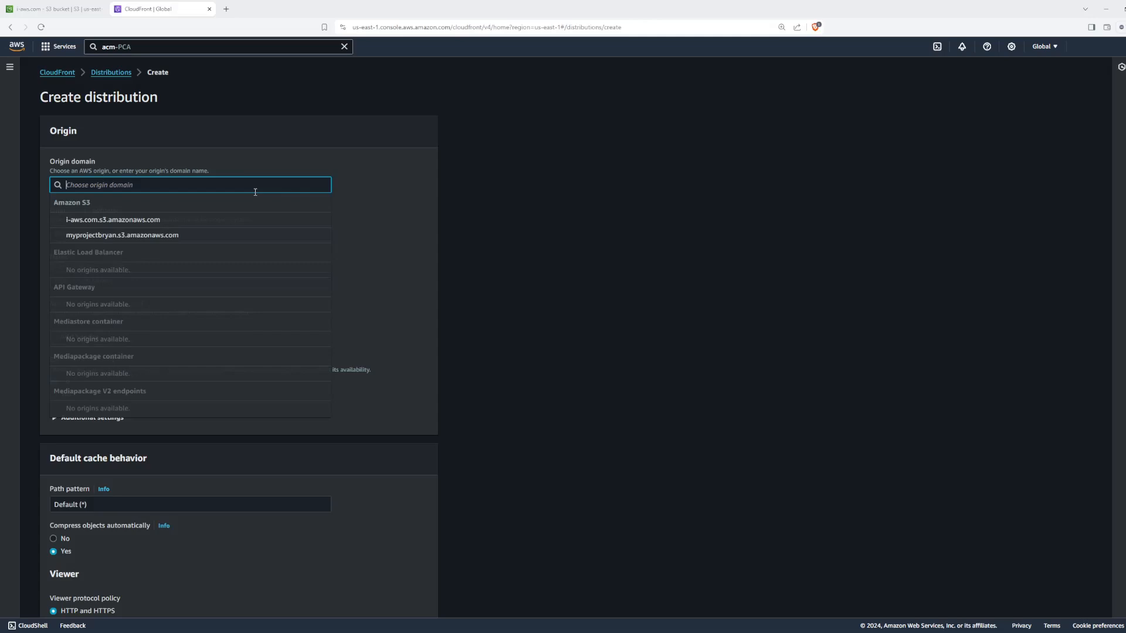
click(221, 220)
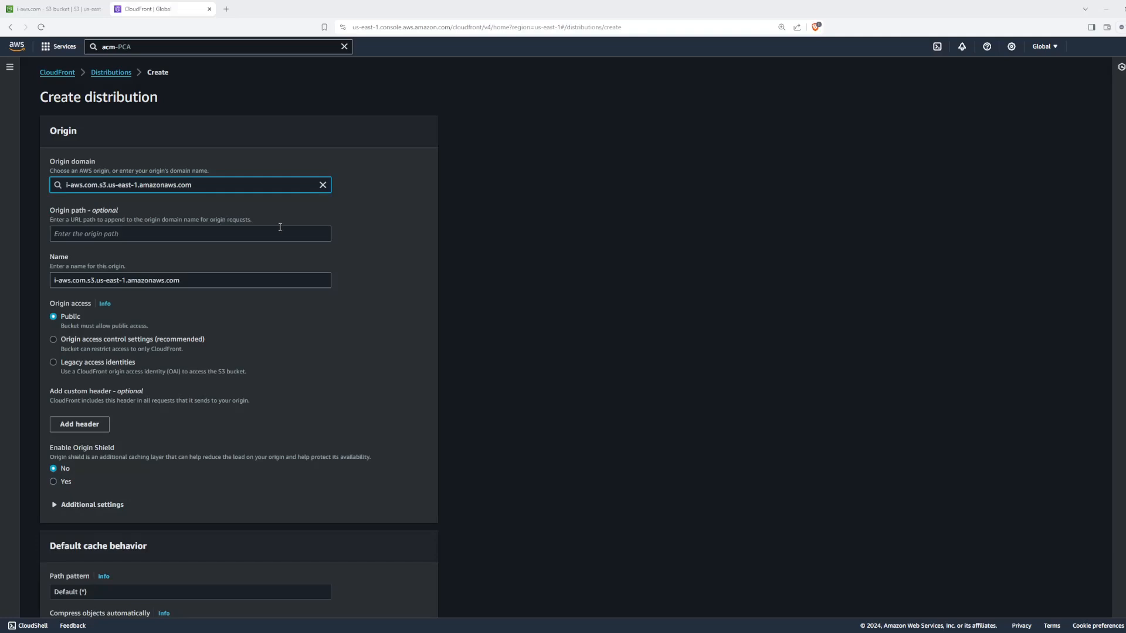
scroll(201, 294, down, 1)
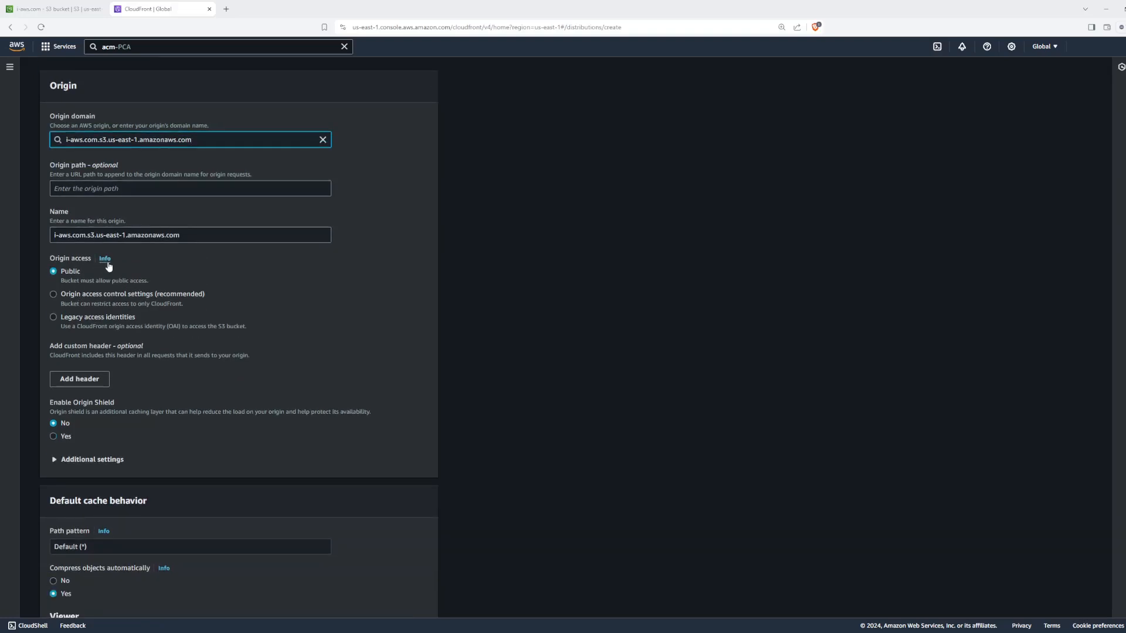
scroll(108, 267, down, 1)
click(92, 249)
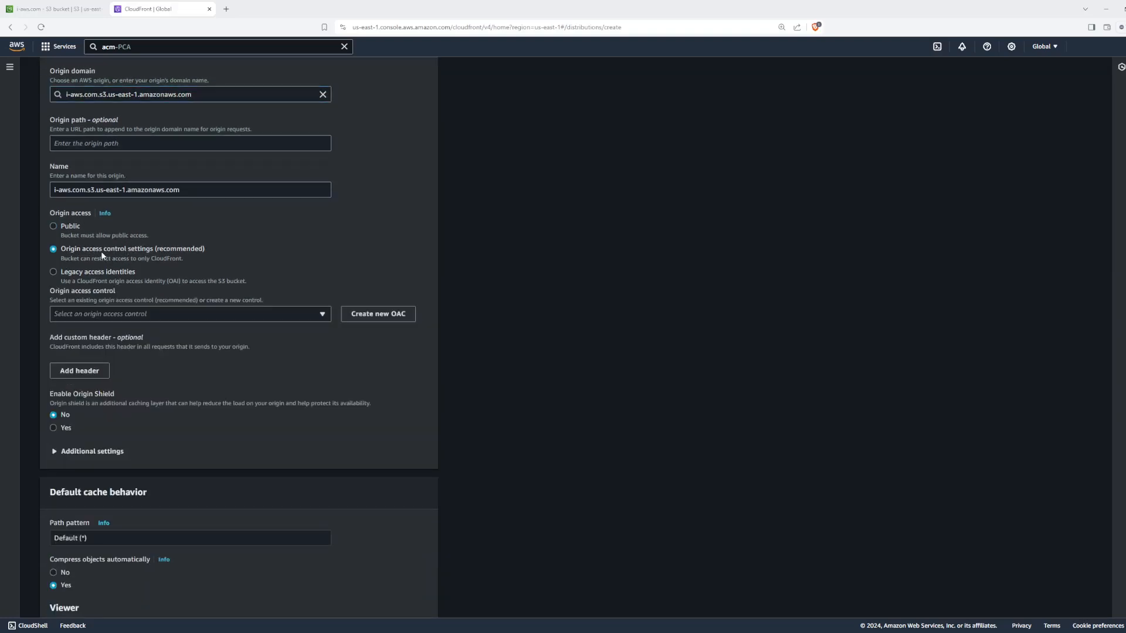
click(362, 317)
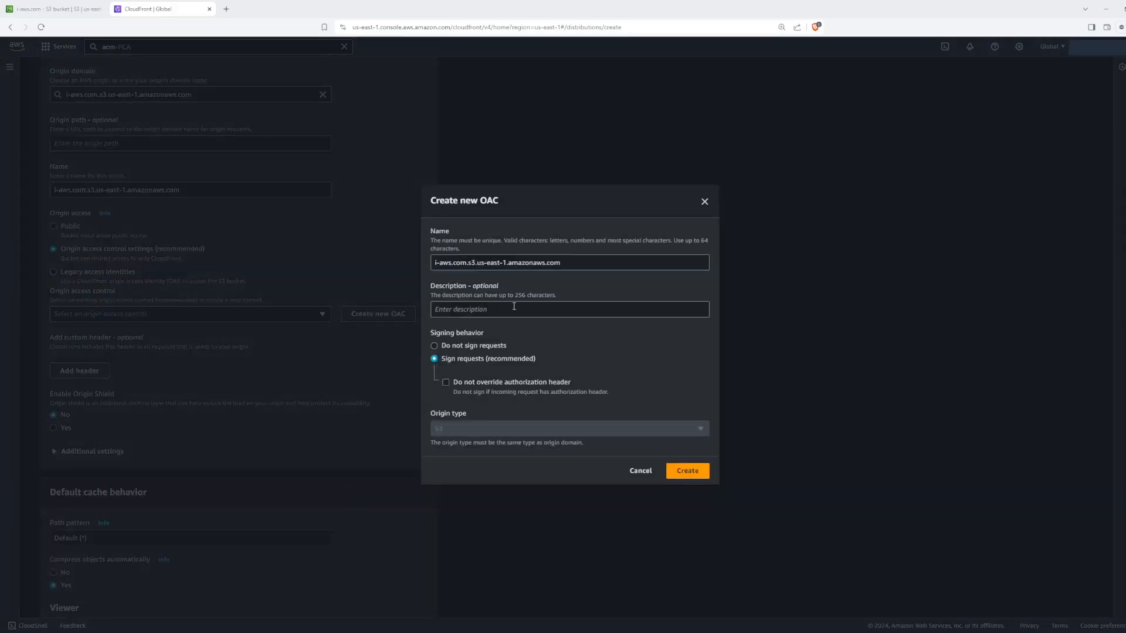
click(690, 473)
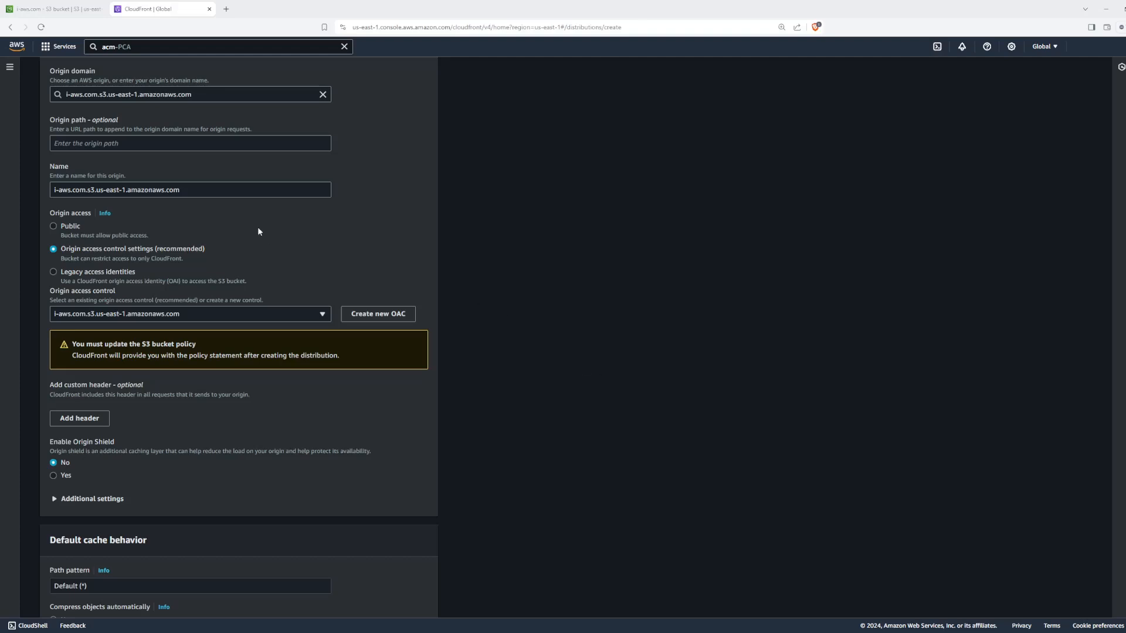
Set the default cache behavior's viewer protocol policy to Redirect HTTP to HTTPS
scroll(335, 231, down, 2)
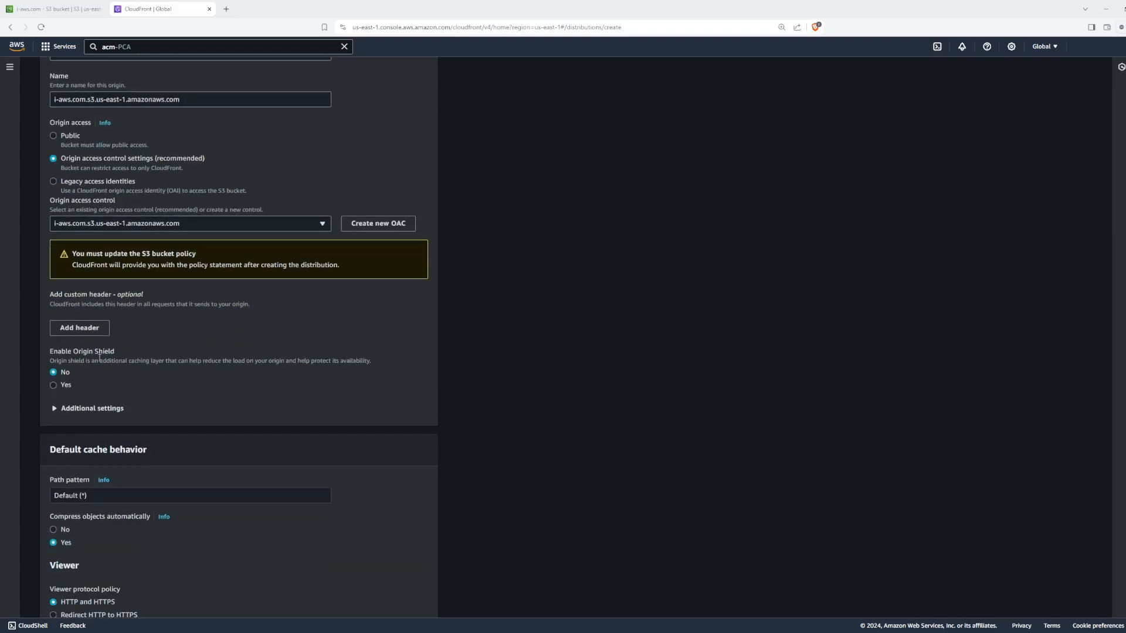
scroll(166, 306, down, 4)
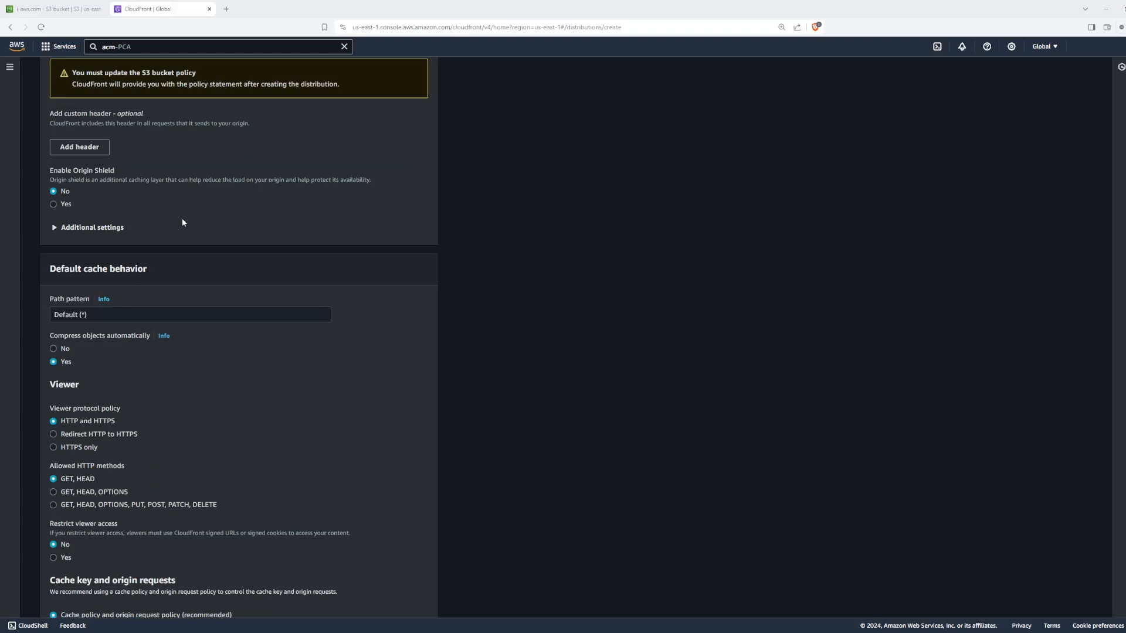
scroll(183, 231, down, 2)
click(80, 346)
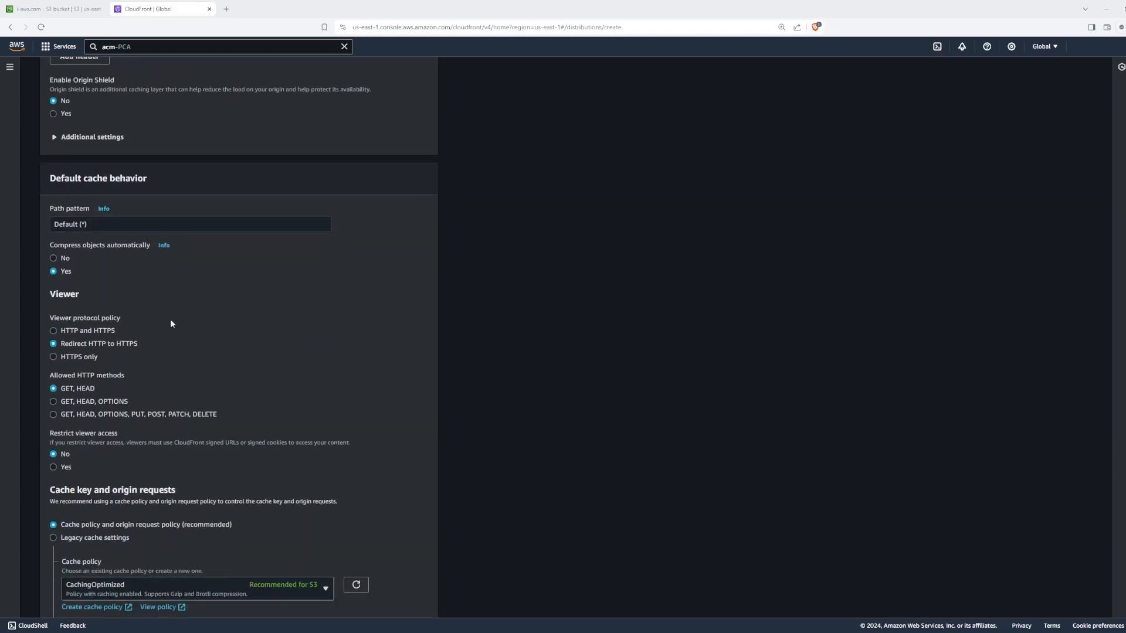
Set the Web Application Firewall option to Do not enable security protections, keeping the remaining cache behavior settings at their defaults
scroll(170, 319, down, 1)
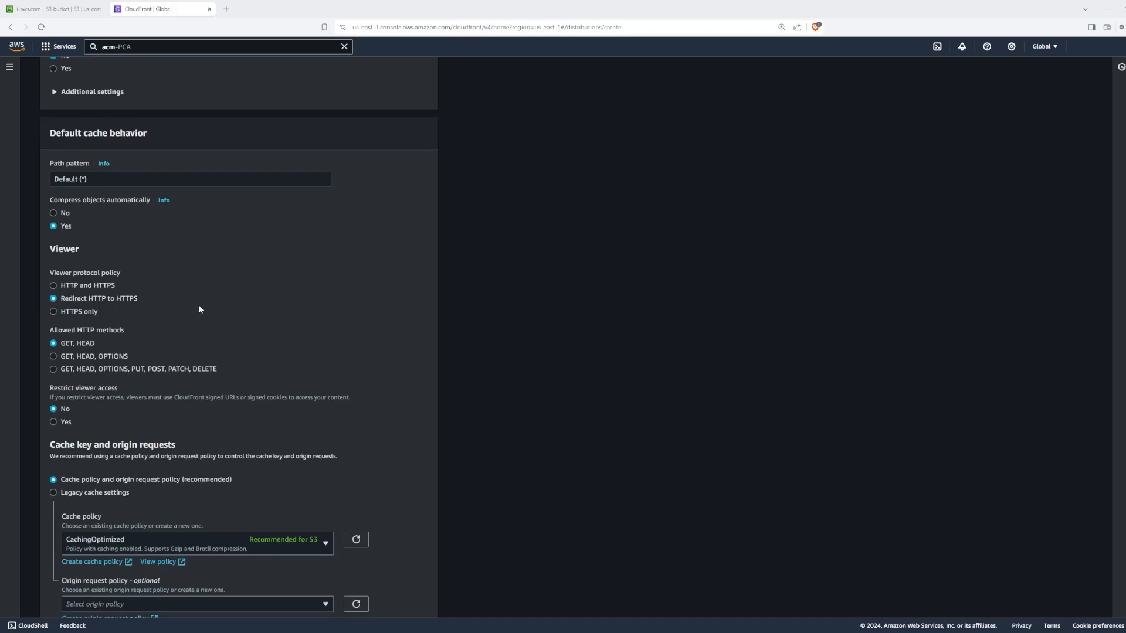
scroll(198, 306, down, 3)
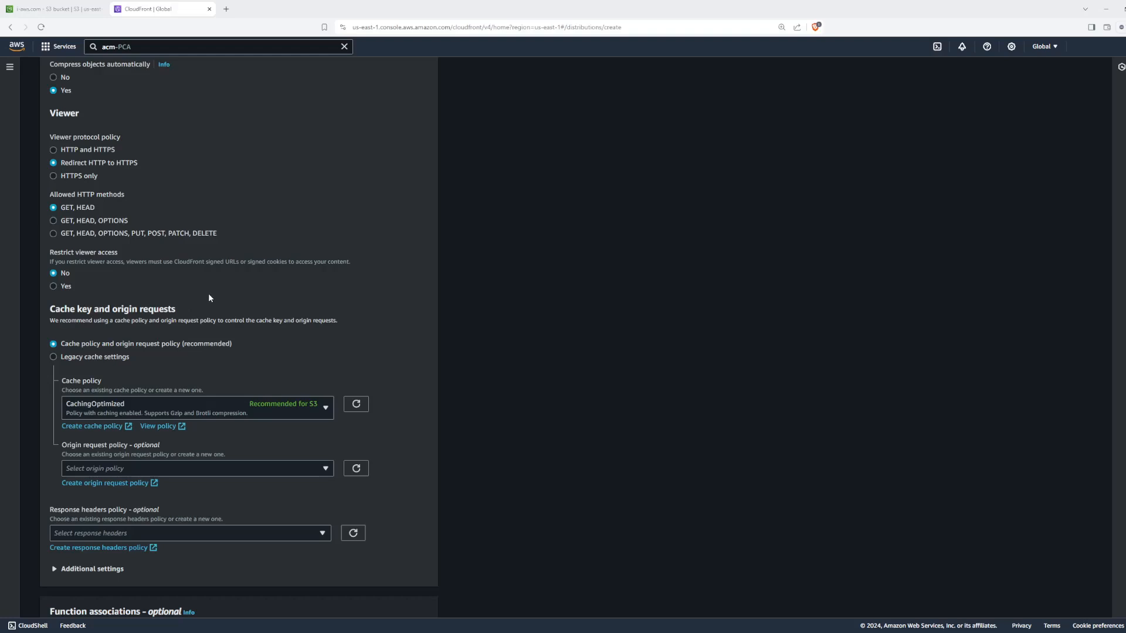
scroll(161, 216, down, 1)
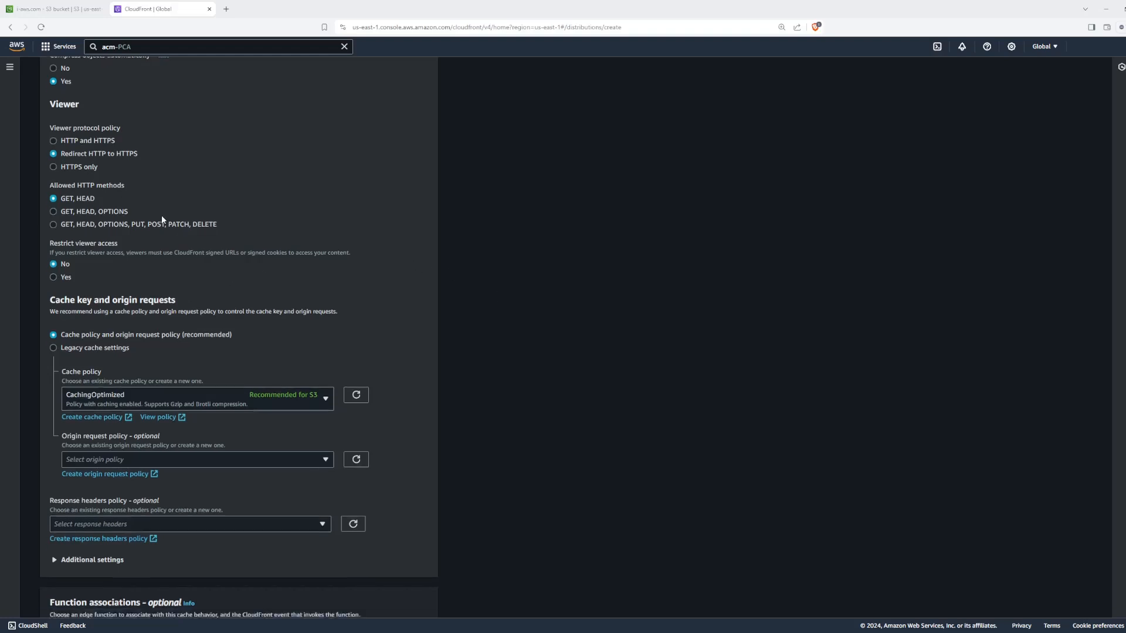
scroll(175, 213, down, 2)
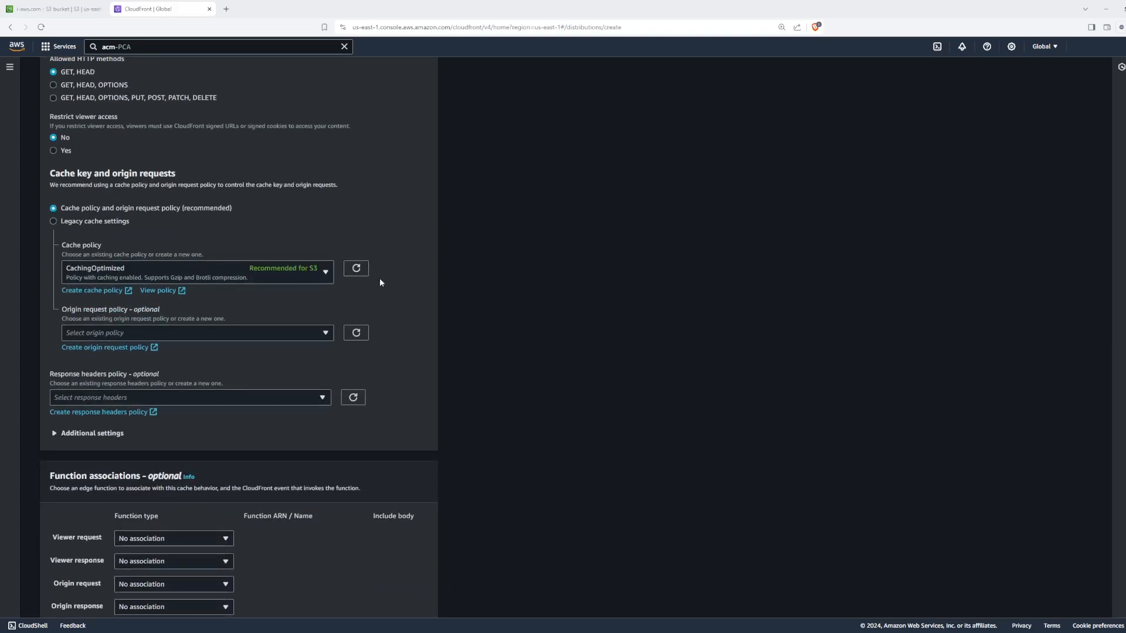
scroll(379, 282, down, 1)
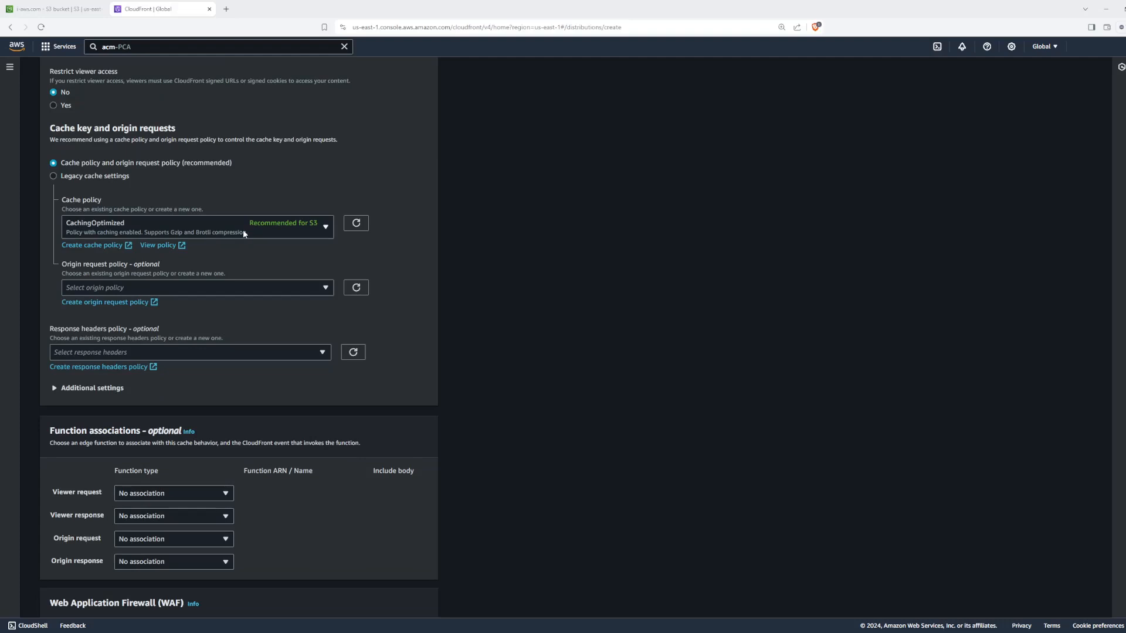
scroll(177, 334, down, 2)
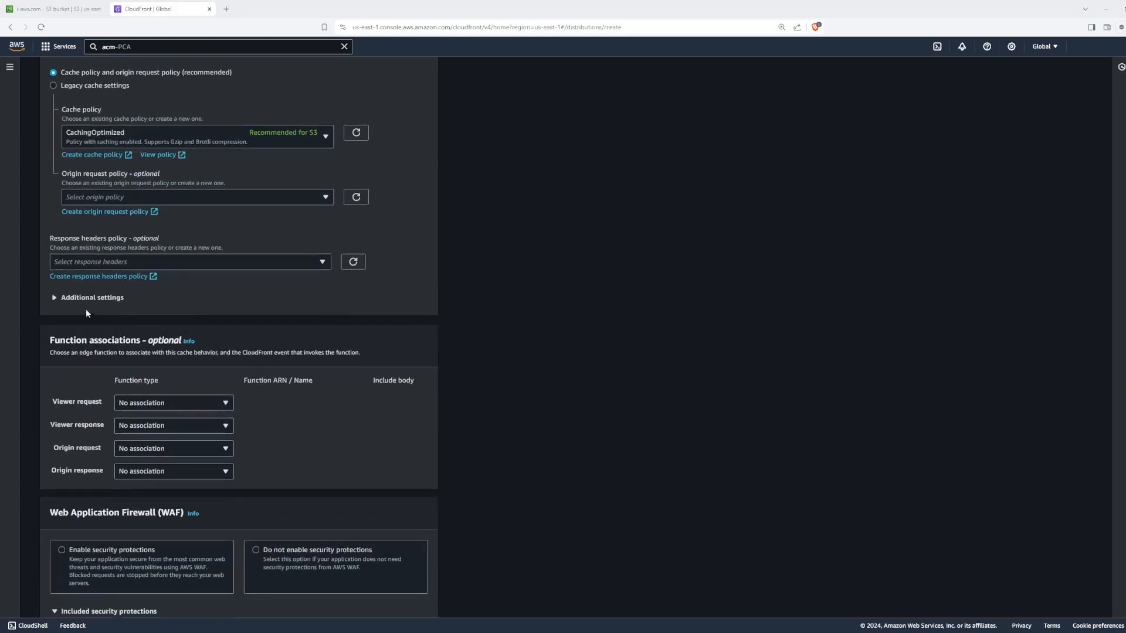
click(83, 298)
click(82, 297)
scroll(130, 307, down, 5)
click(274, 325)
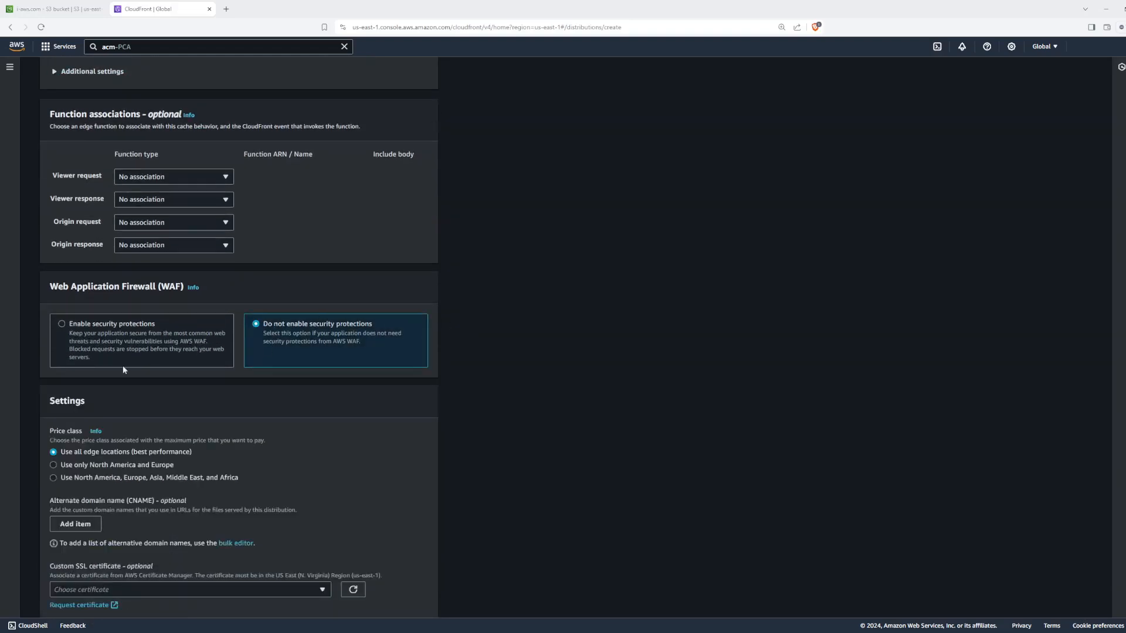
Add i-aws.com as an alternate domain name (CNAME) in the distribution settings
scroll(146, 330, down, 2)
scroll(156, 321, down, 3)
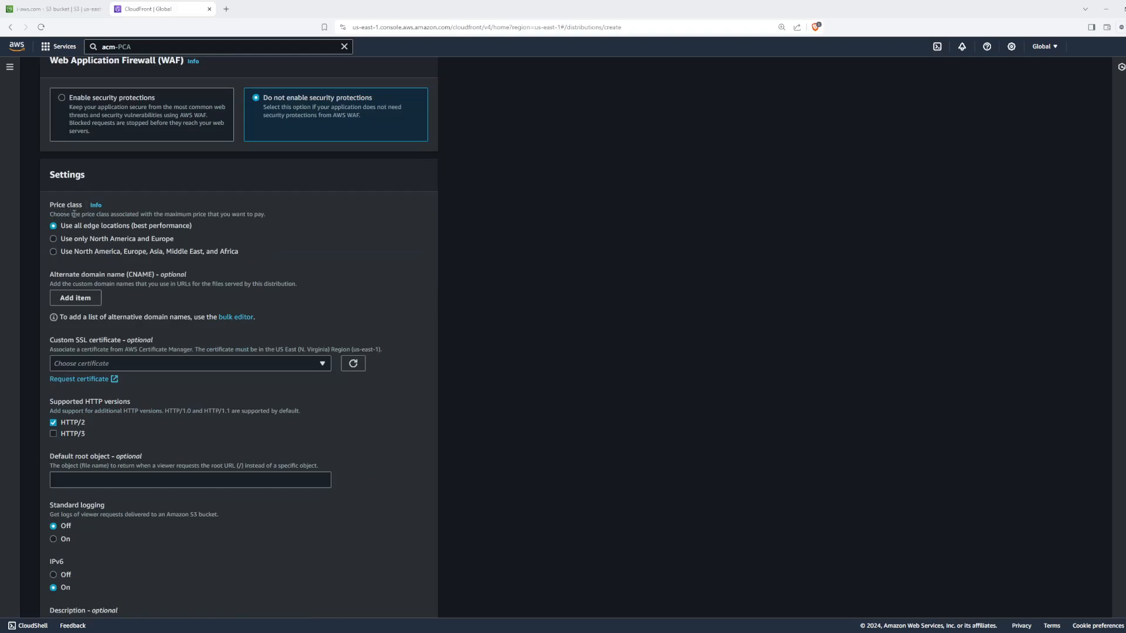
scroll(229, 231, down, 1)
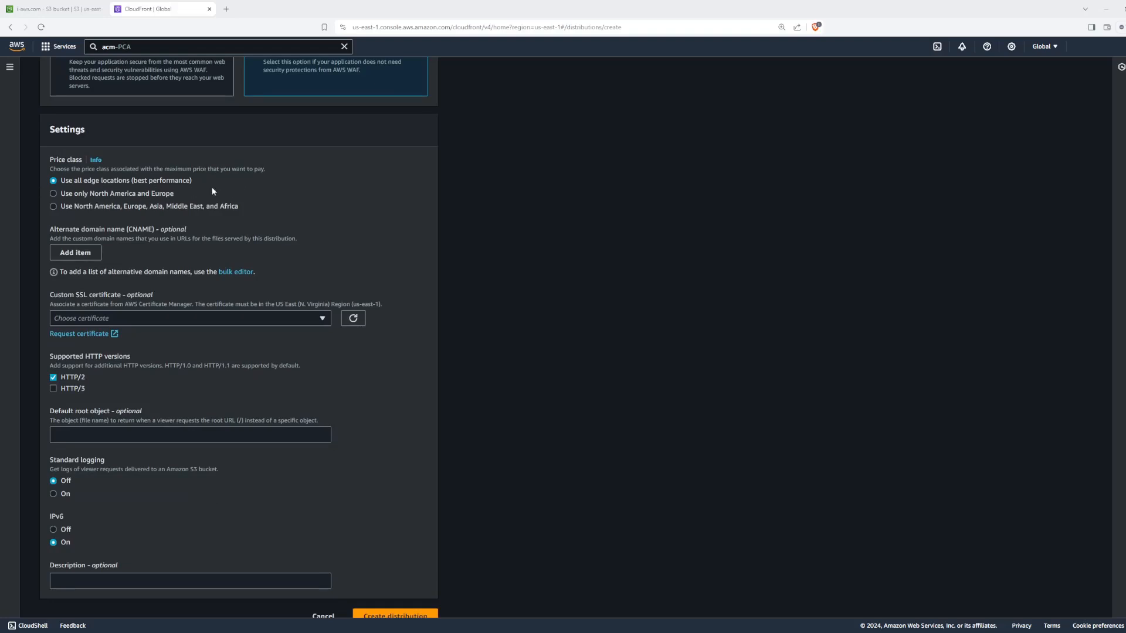
scroll(170, 196, down, 1)
click(65, 239)
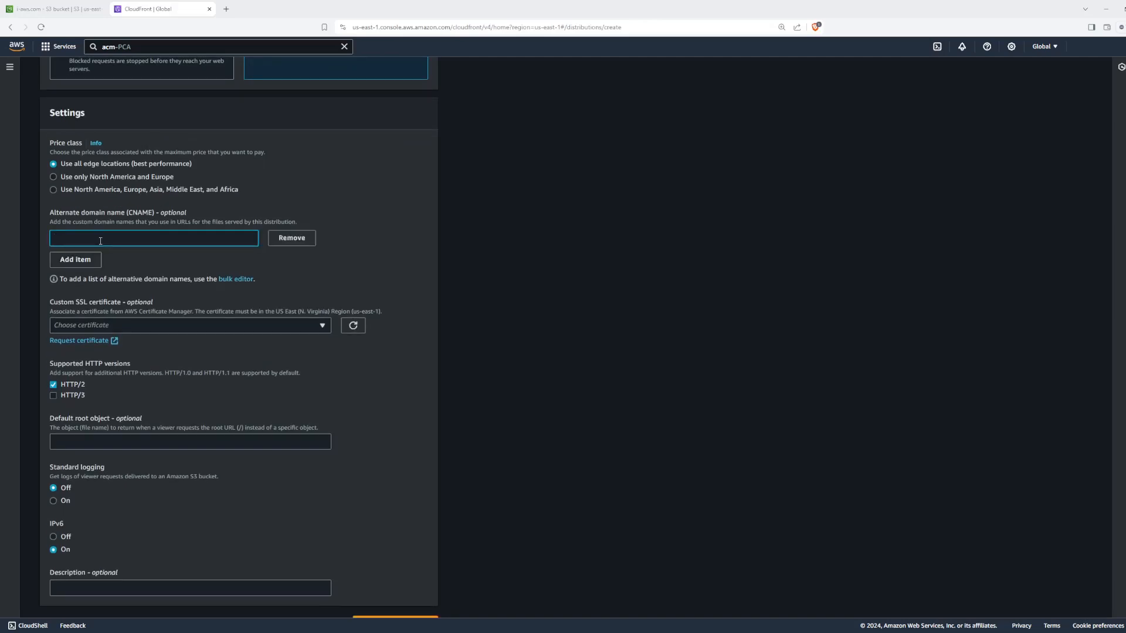
text(i-aws)
text(.con)
text(m)
click(608, 293)
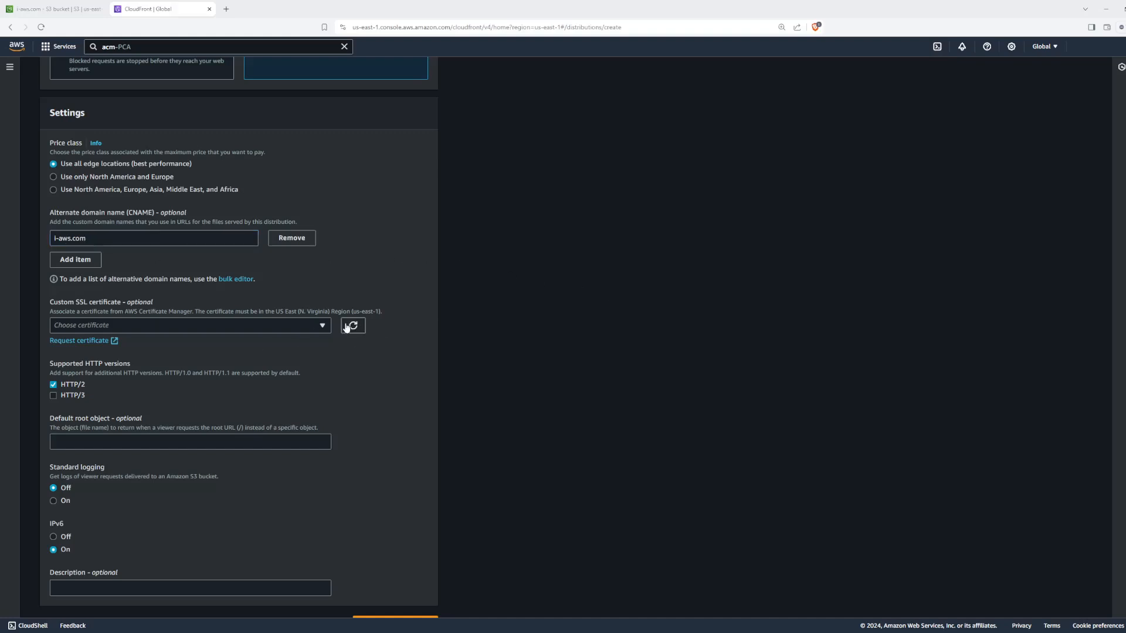
Request a public SSL certificate for i-aws.com in Certificate Manager, keeping the default DNS validation and RSA 2048 key algorithm
scroll(105, 322, down, 1)
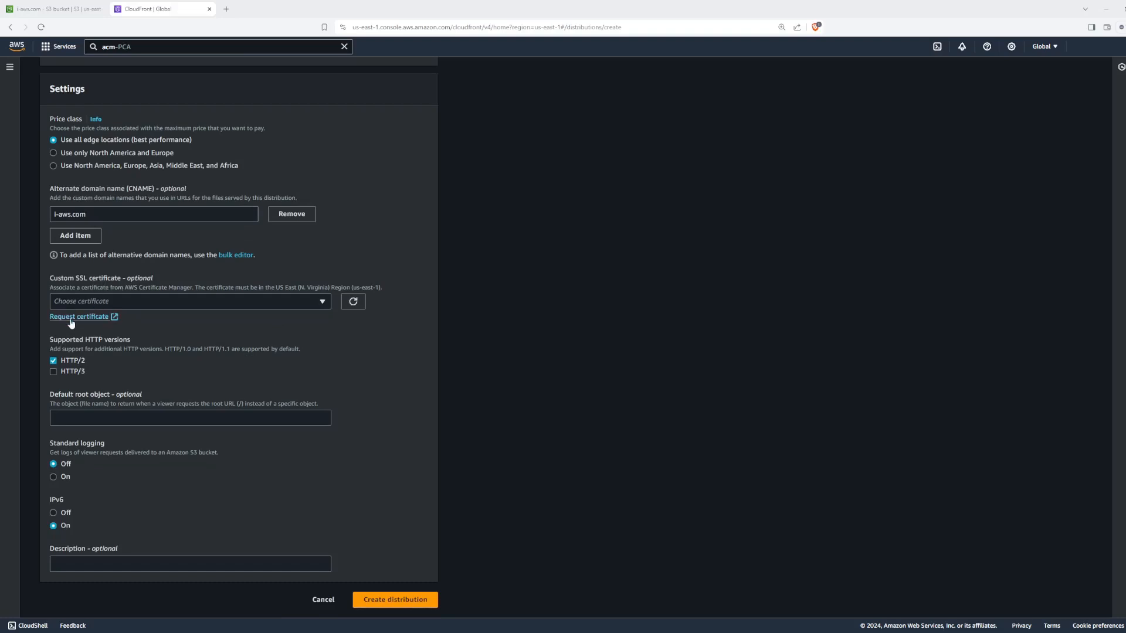
click(89, 322)
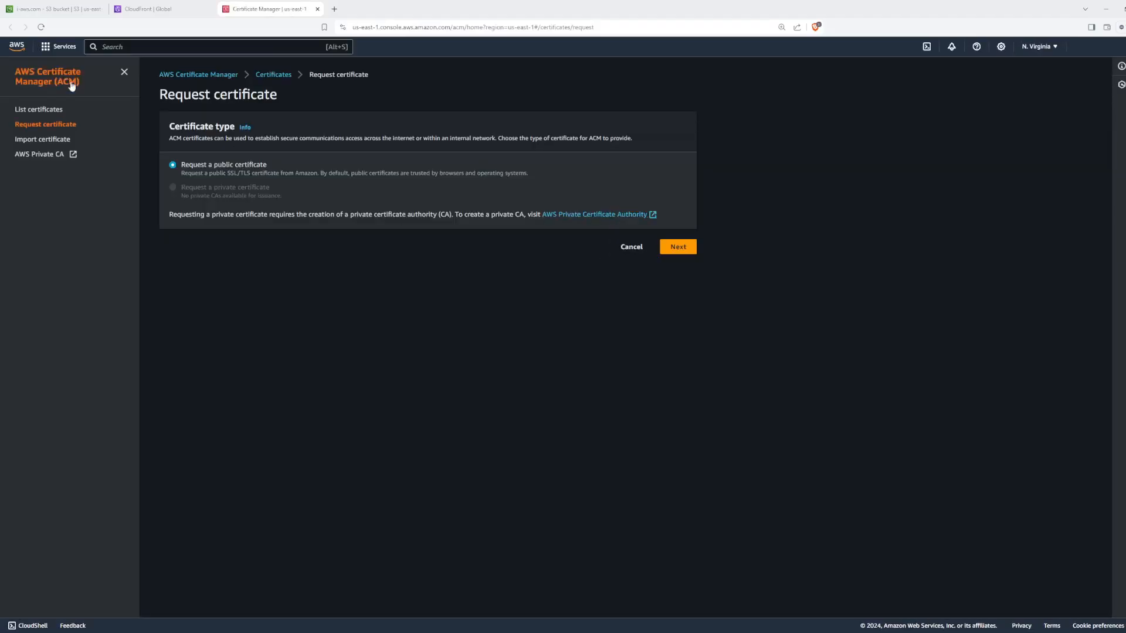
click(687, 246)
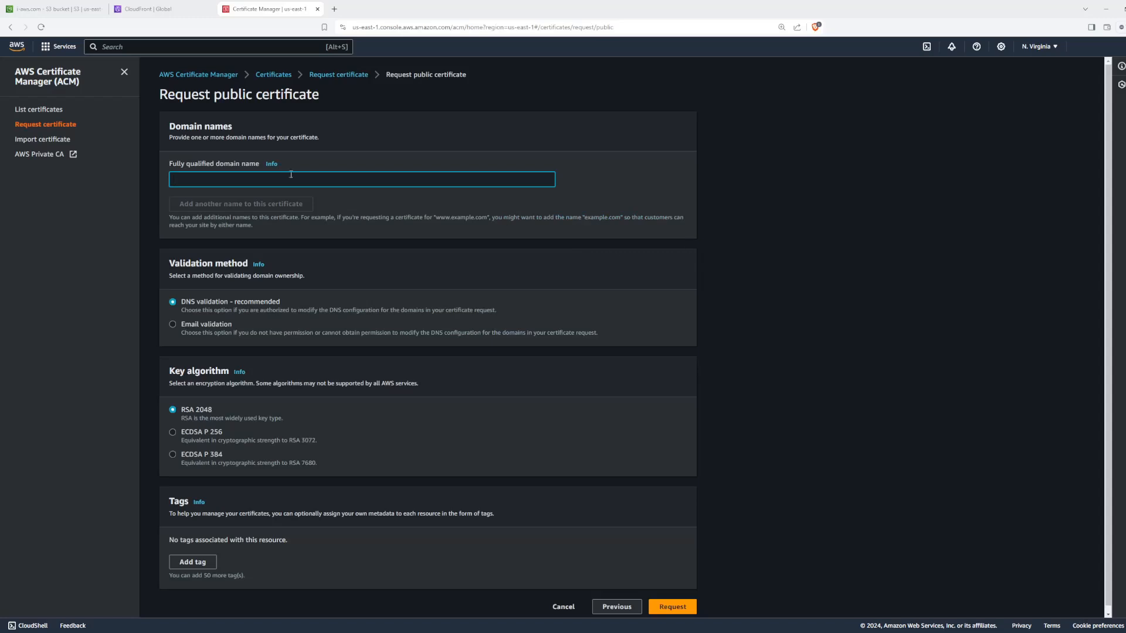
text(i-aws.com)
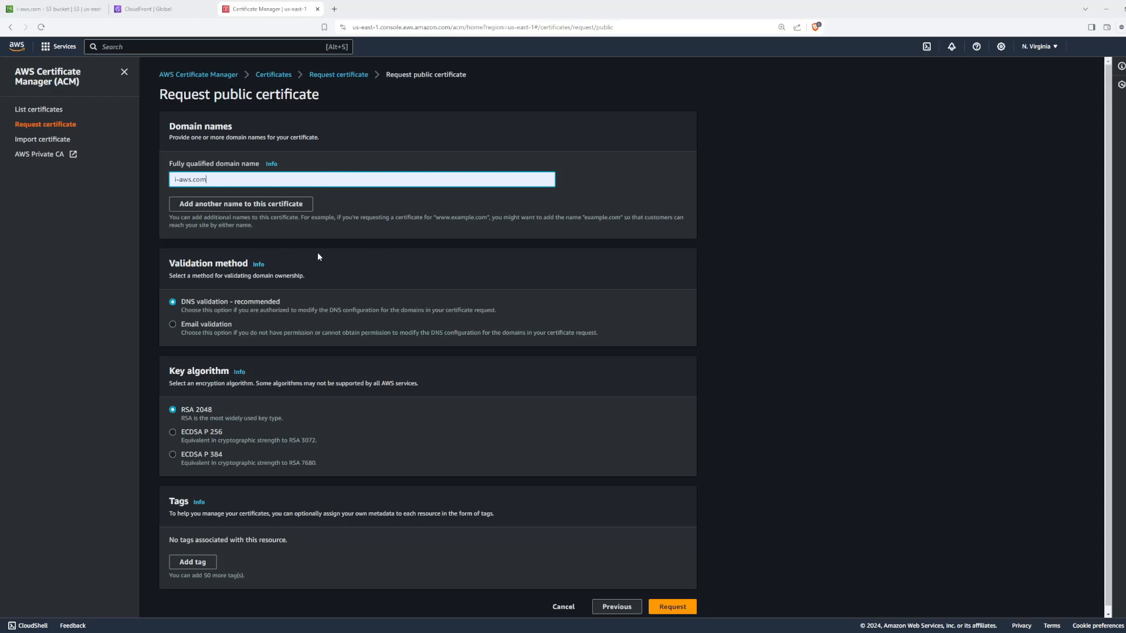
scroll(317, 254, down, 1)
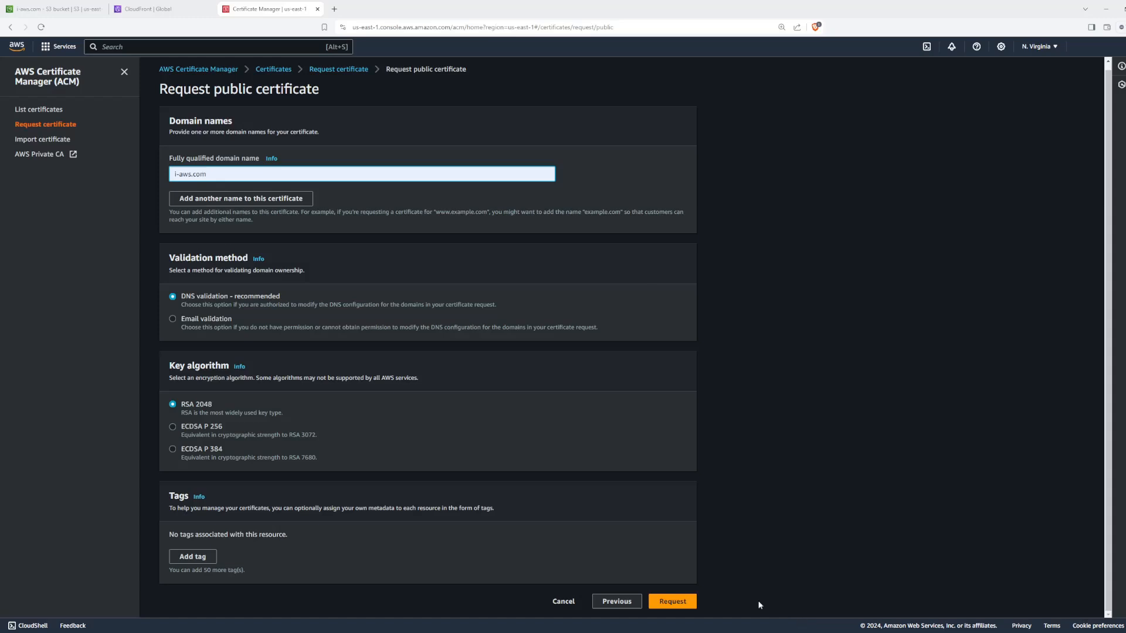
click(678, 604)
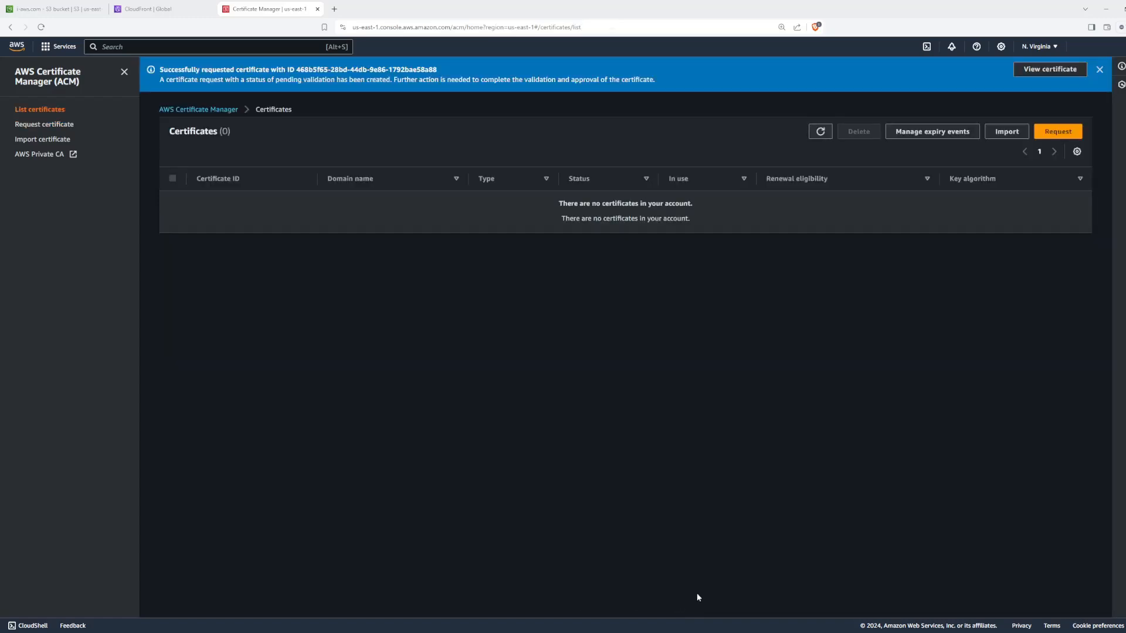
Open the new i-aws.com certificate, create its DNS validation records in Route 53, and dismiss the notifications
click(820, 133)
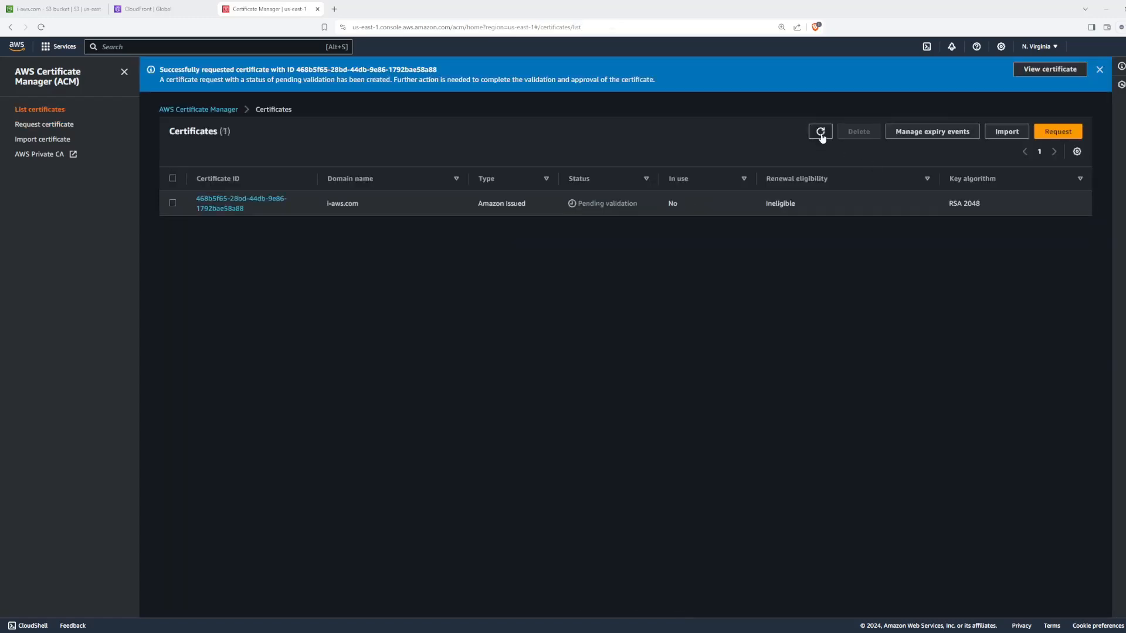
click(233, 200)
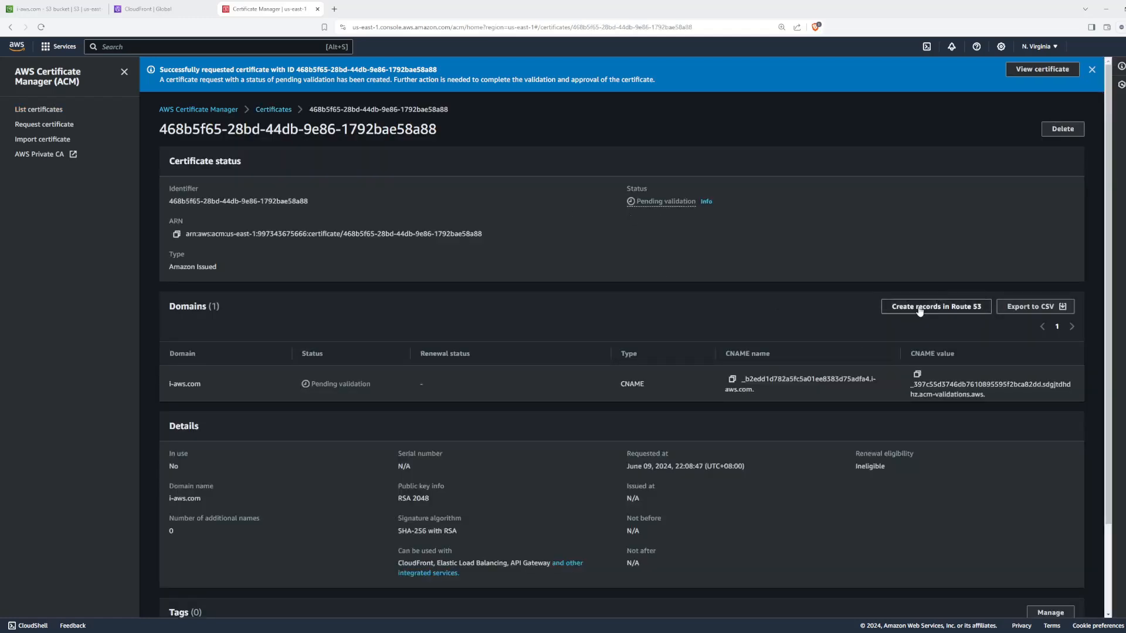
click(887, 306)
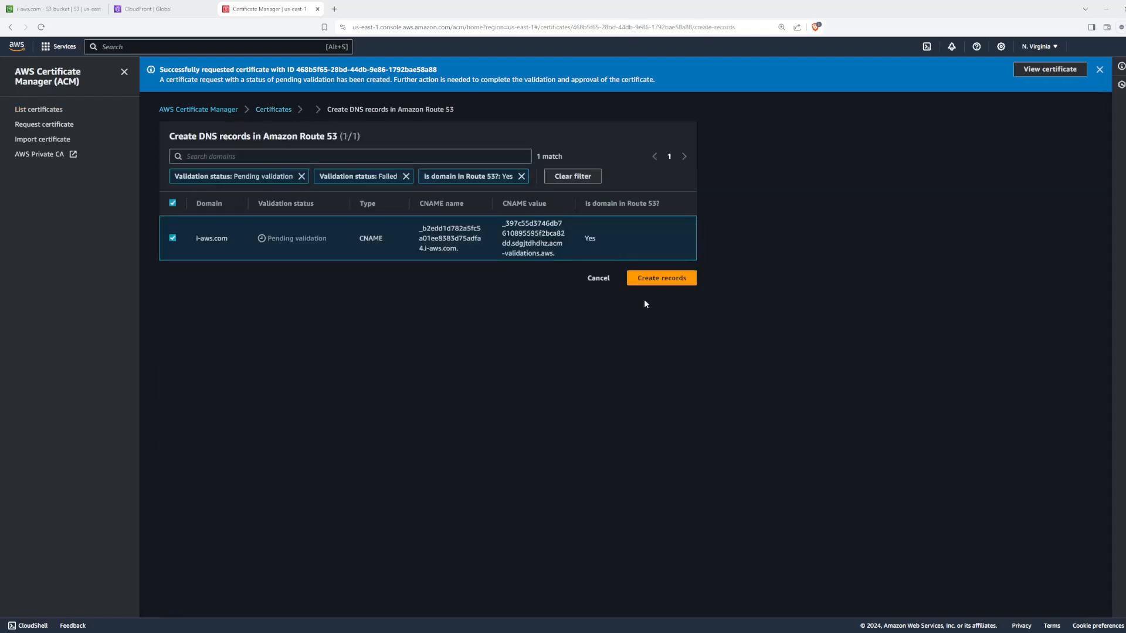
click(671, 279)
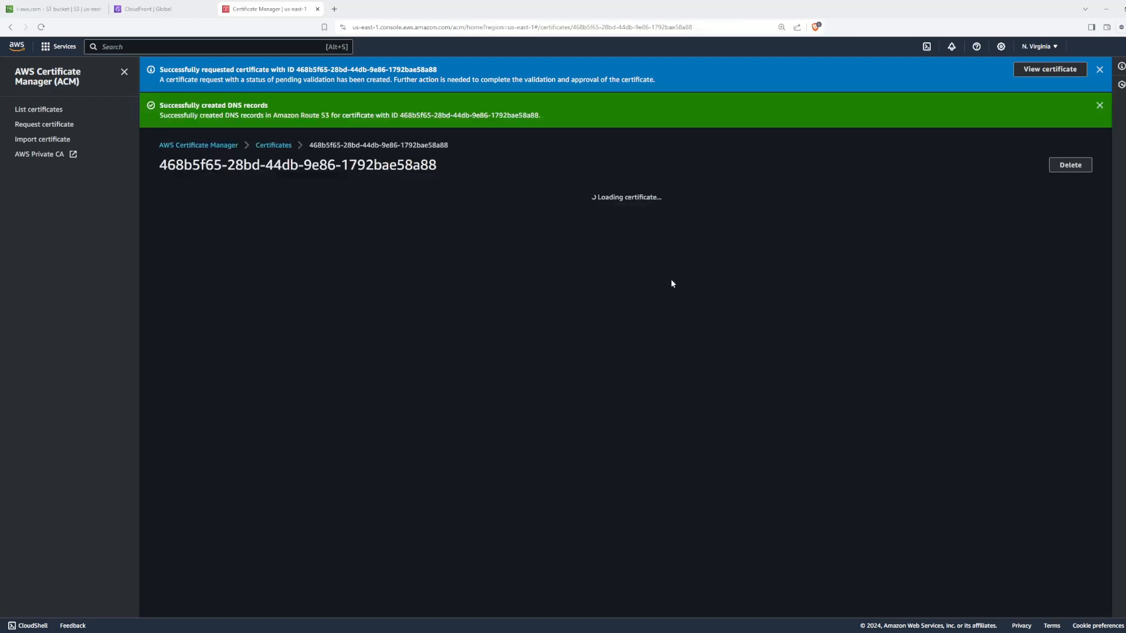
click(1091, 69)
click(1092, 70)
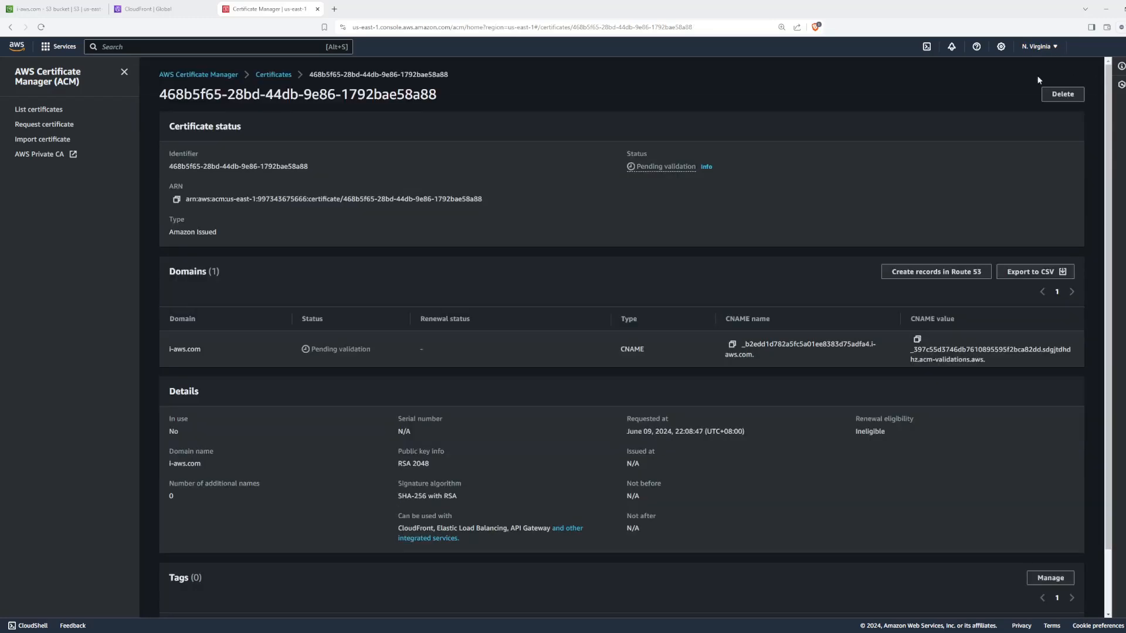
Return to the certificates list and refresh it to check the validation status of the i-aws.com certificate
click(275, 75)
click(819, 98)
click(817, 97)
click(818, 97)
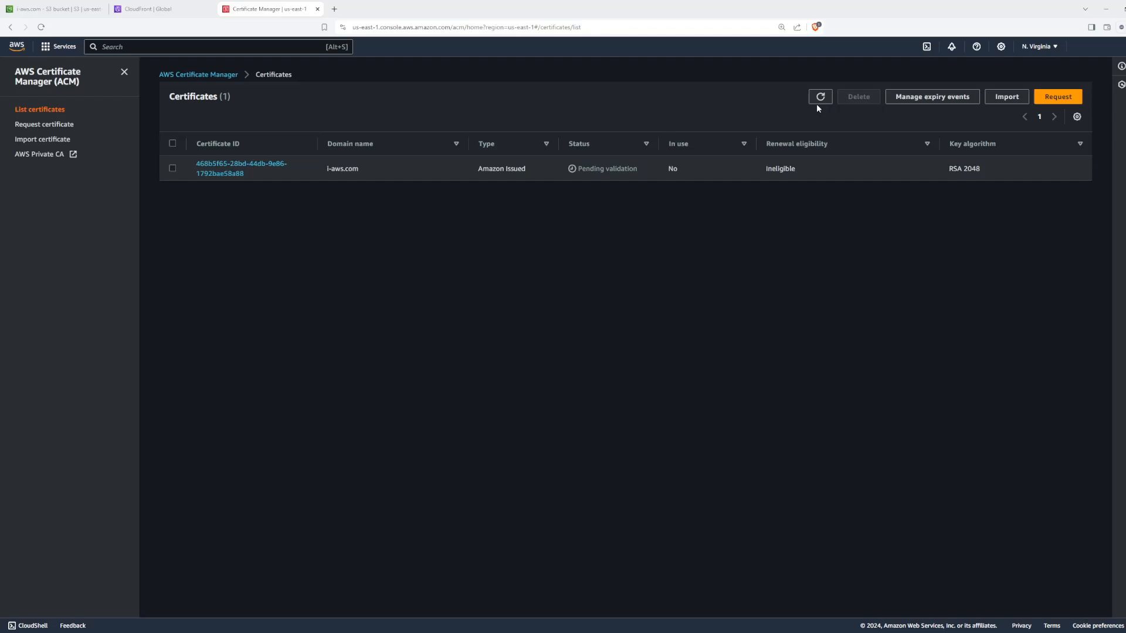
Keep refreshing the certificates list to recheck the i-aws.com validation status, and close Certificate Manager
click(817, 92)
click(817, 92)
click(820, 97)
click(318, 9)
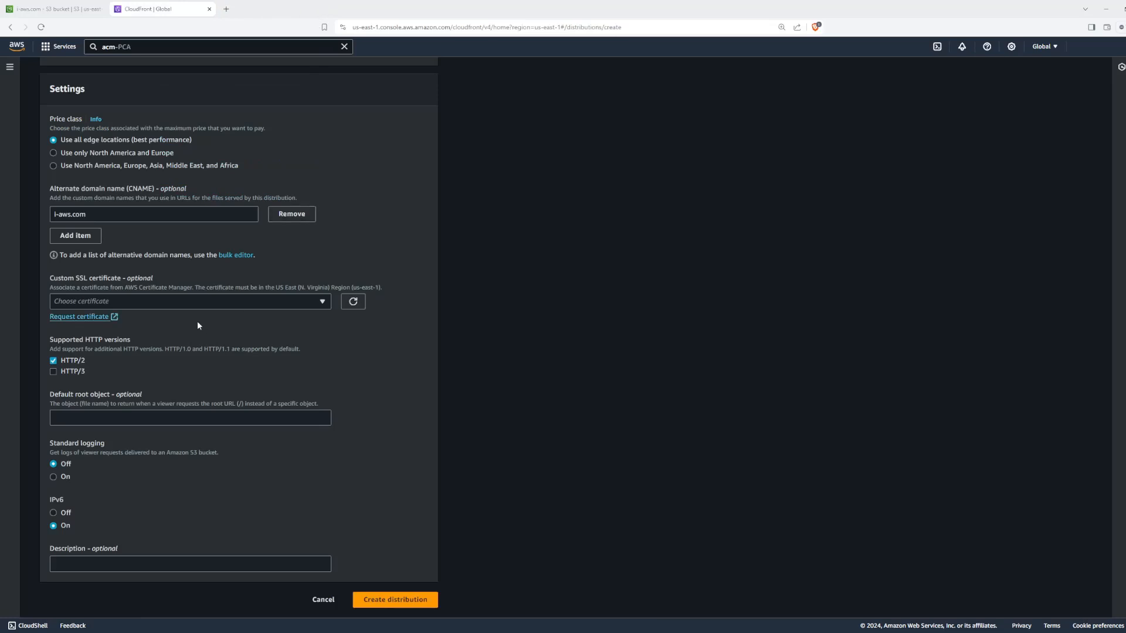
Reload the available custom SSL certificates and select the i-aws.com certificate for the distribution
click(353, 302)
click(319, 302)
click(150, 368)
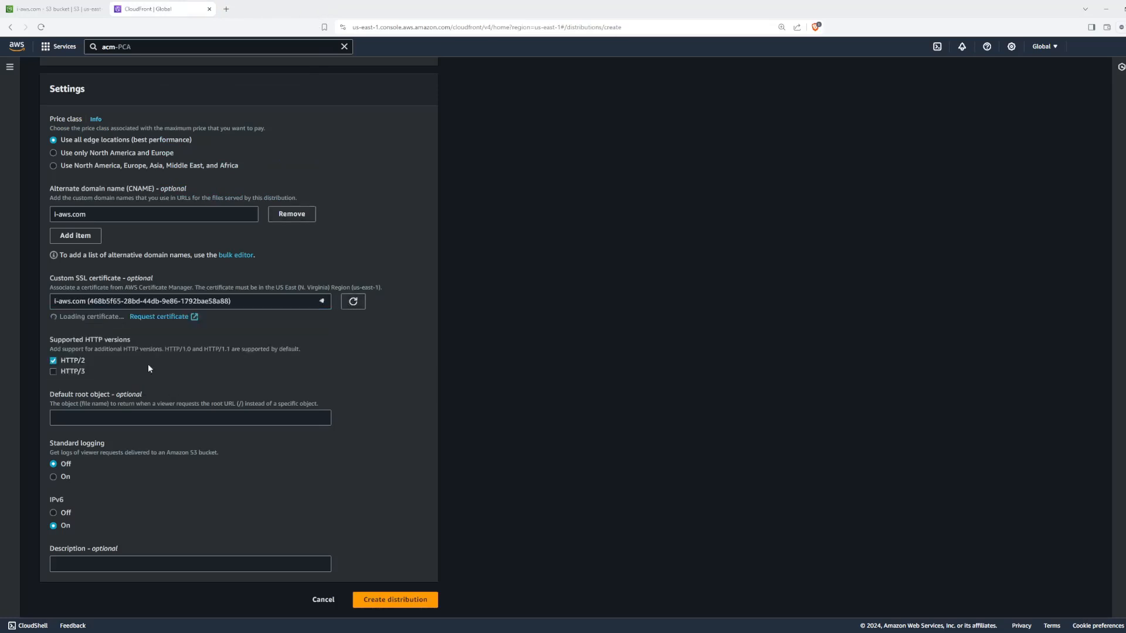
Set the default root object to index.html and create the distribution
scroll(59, 307, down, 2)
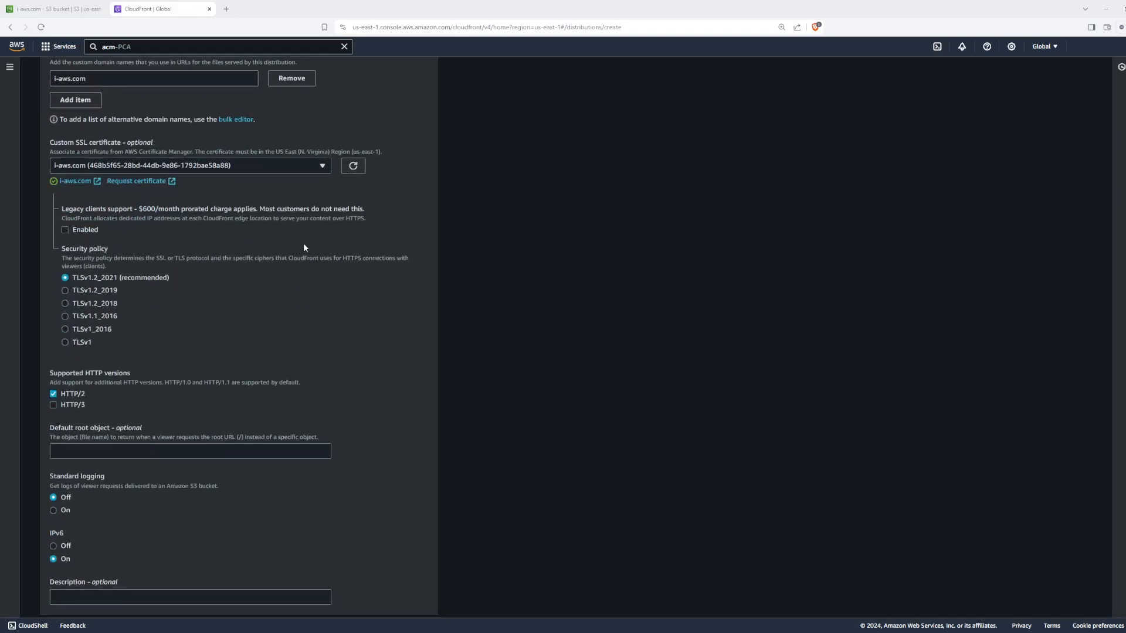
scroll(301, 251, down, 1)
click(91, 417)
text(index.)
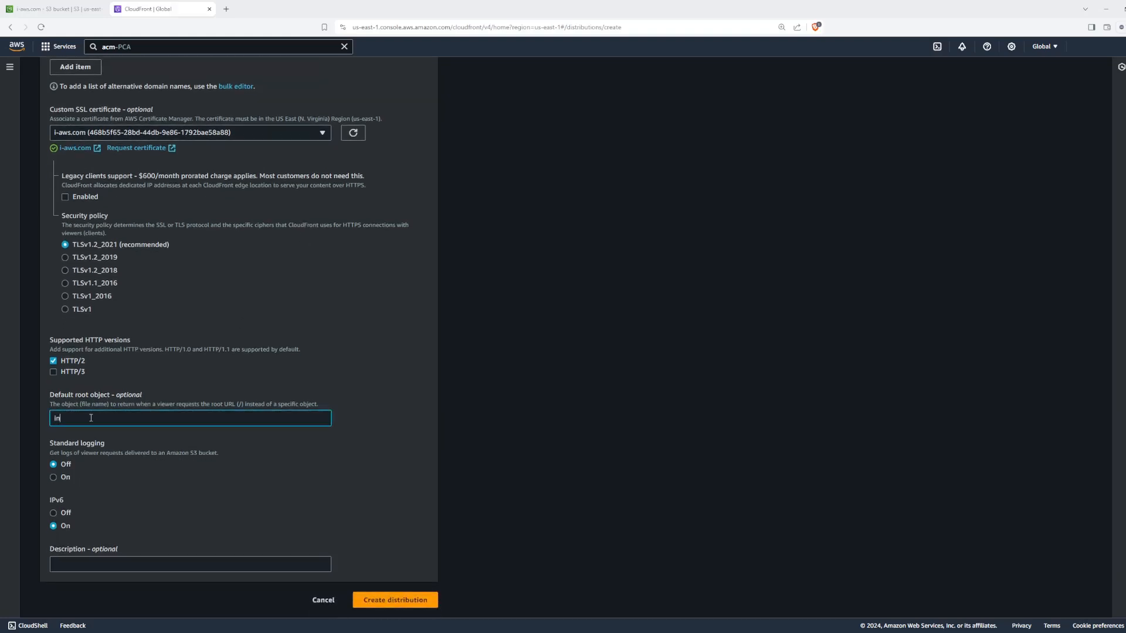
text(html)
click(512, 427)
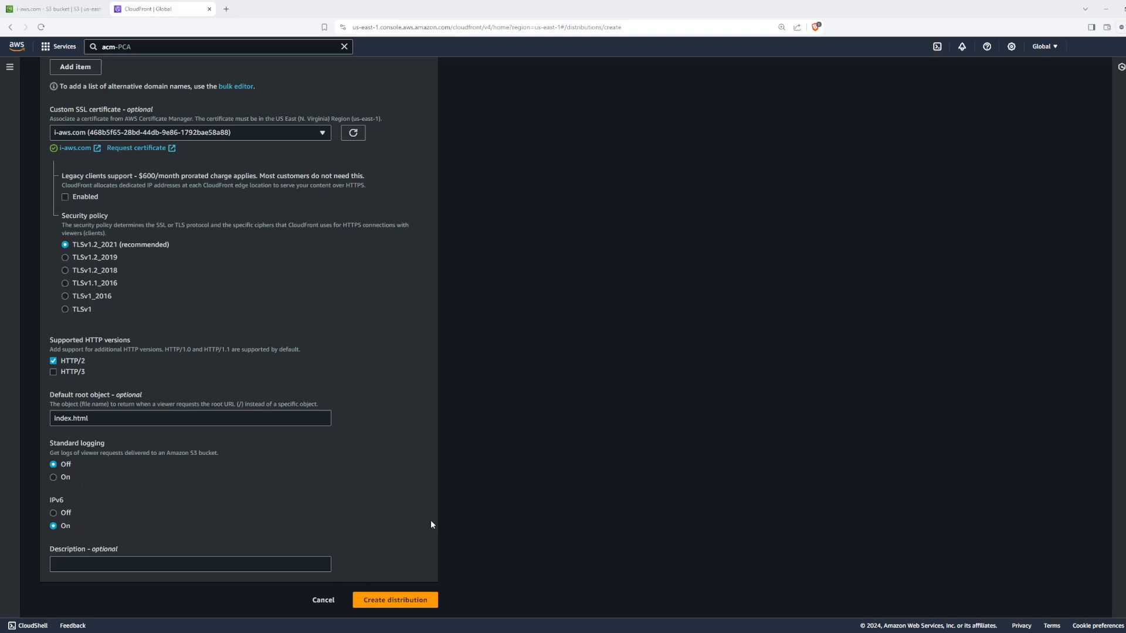
click(414, 602)
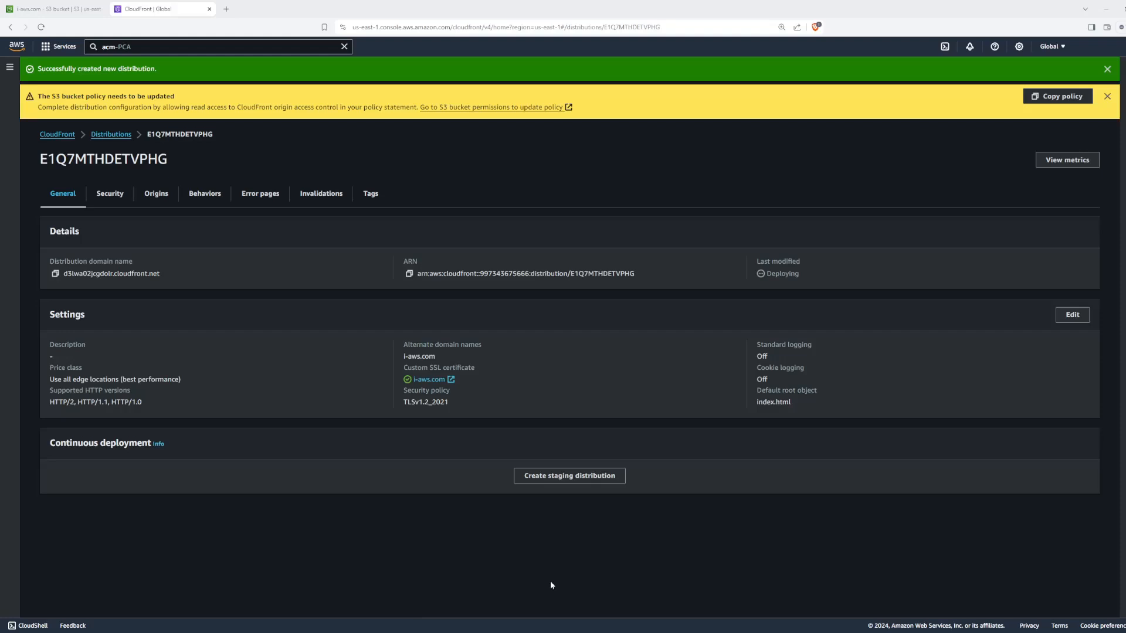
Copy the distribution's suggested policy statement and save it as the bucket policy of the i-aws.com S3 bucket
click(1060, 100)
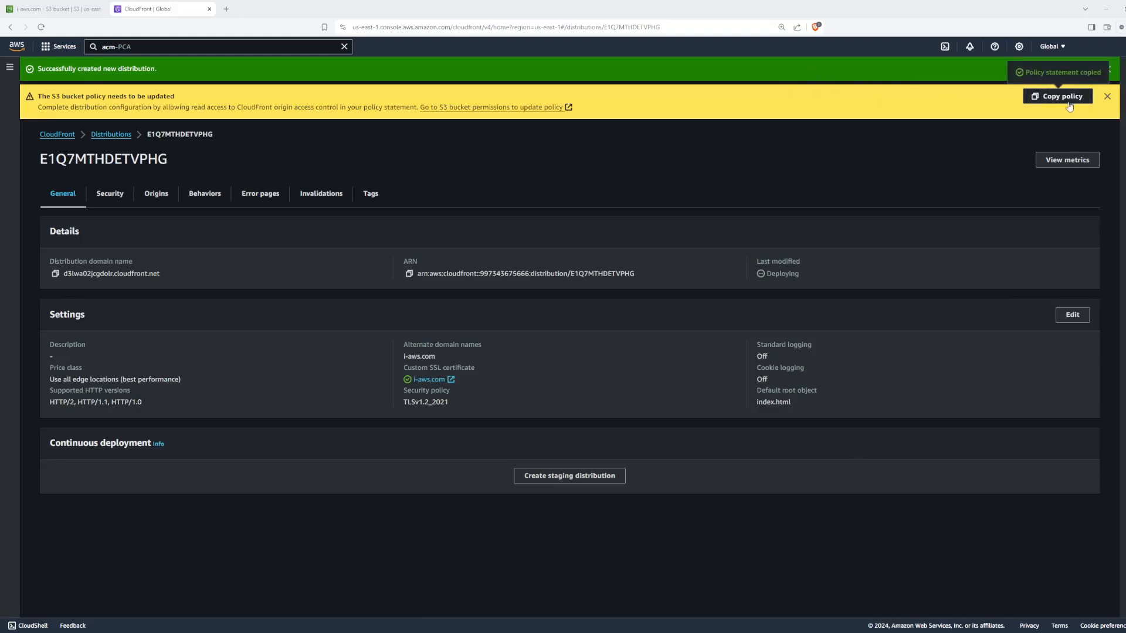
click(60, 12)
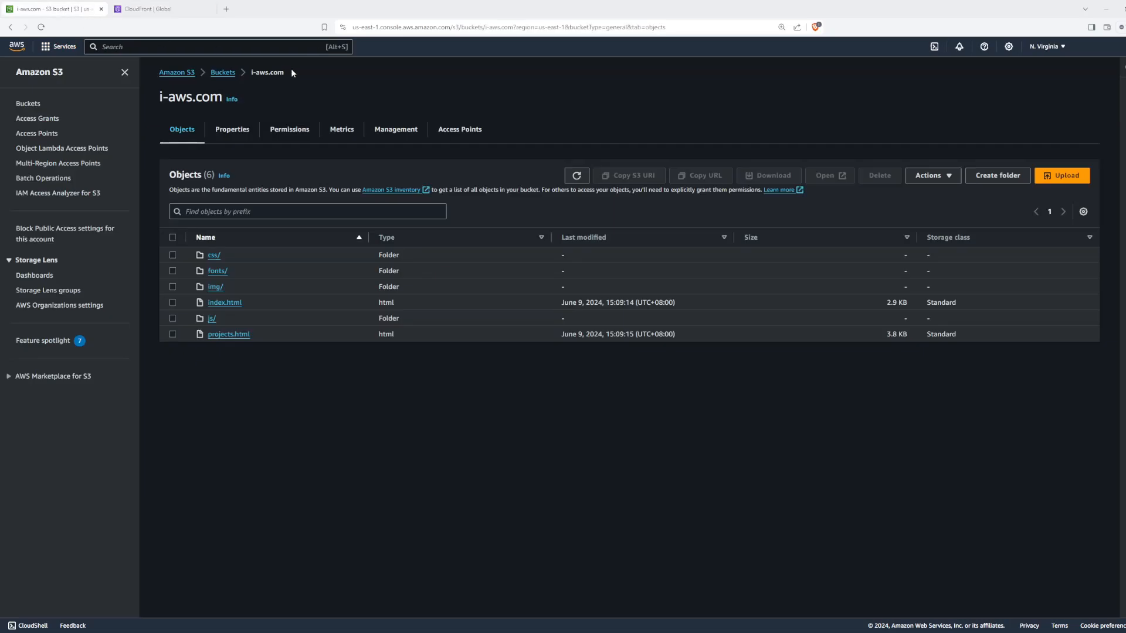
click(291, 130)
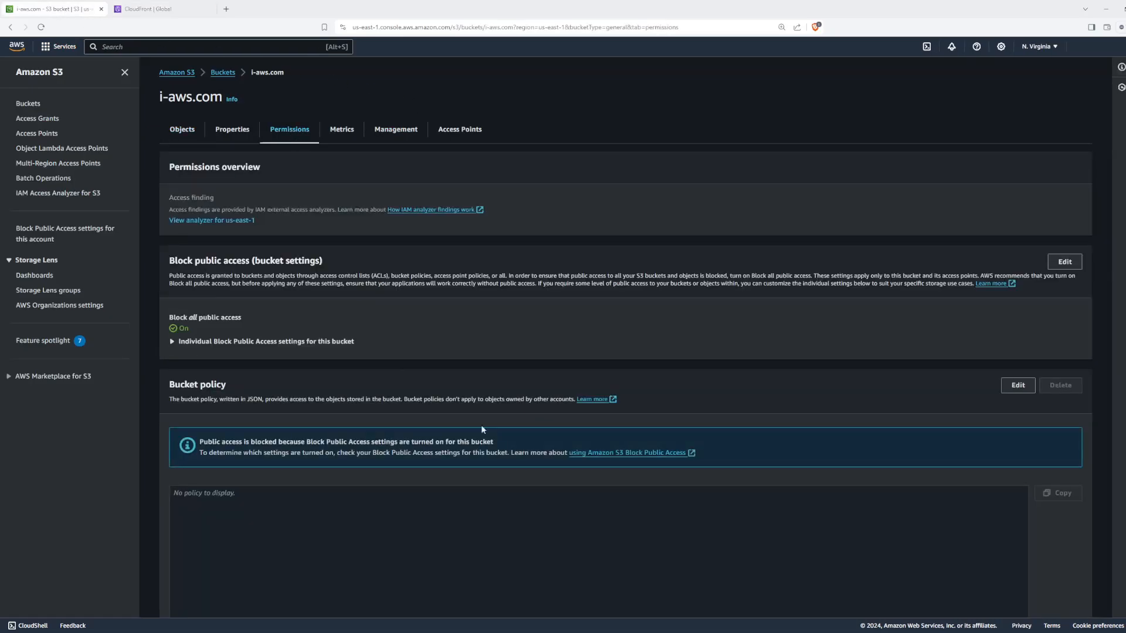
click(1018, 385)
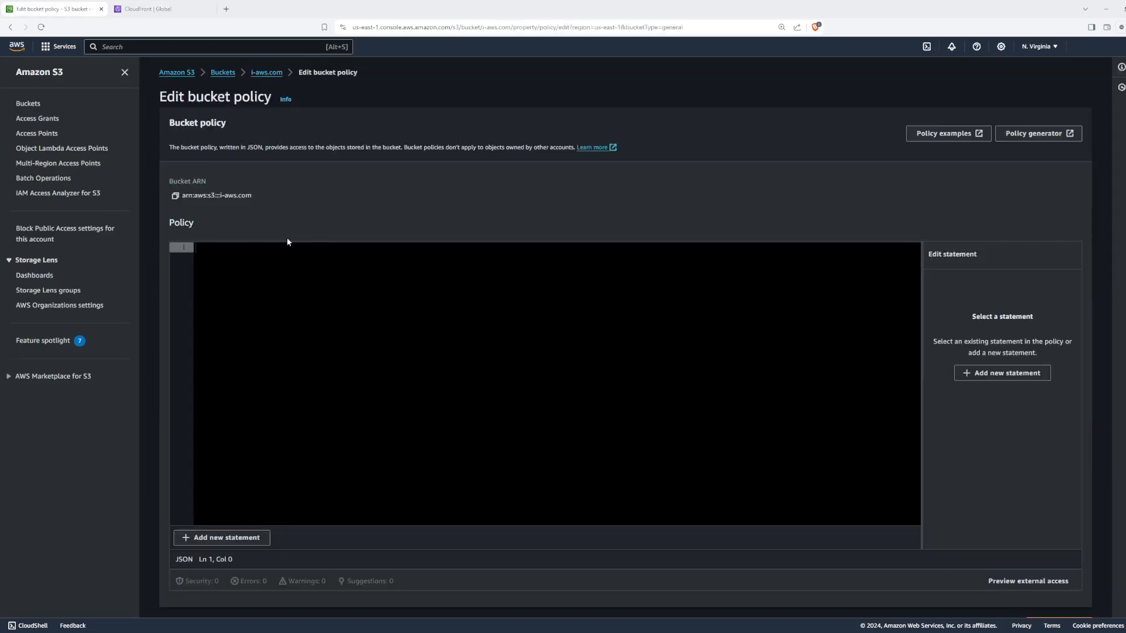
key(ctrl+v)
scroll(1036, 481, down, 1)
click(1047, 598)
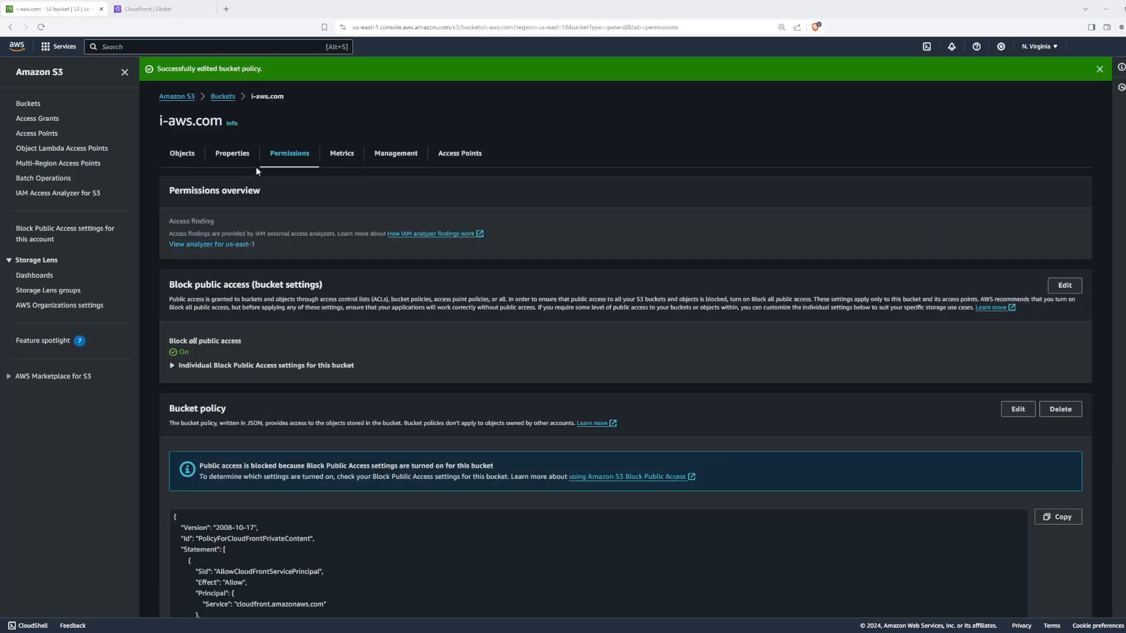
Return to the CloudFront distribution, dismiss its notifications, and check the deployment status in the refreshed distributions list
click(158, 13)
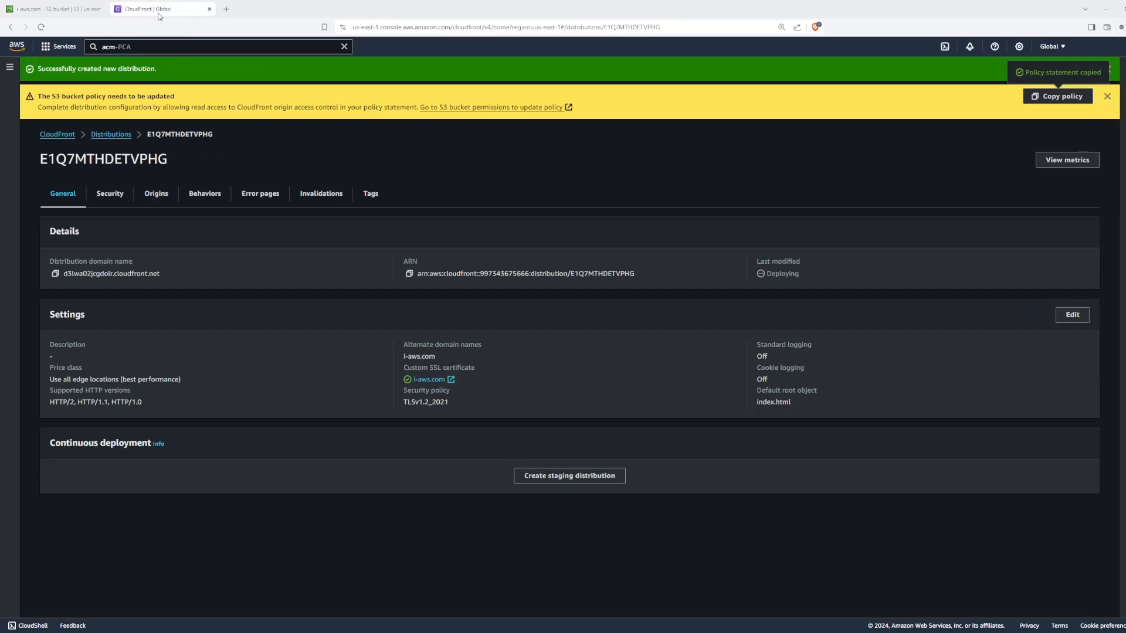
click(1107, 97)
click(1108, 68)
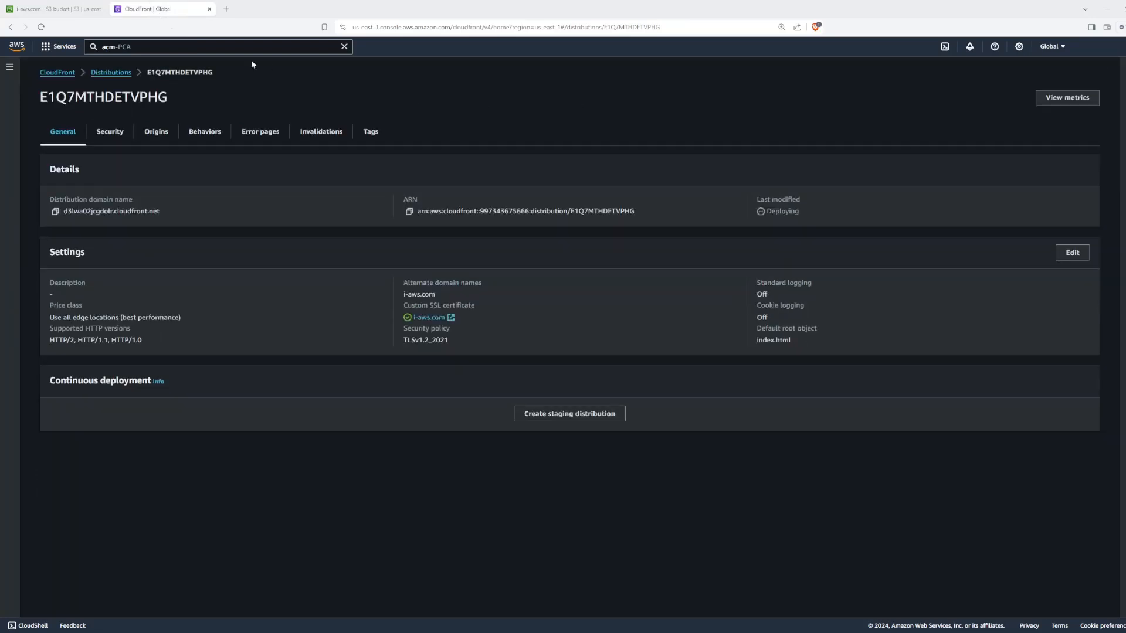
click(121, 73)
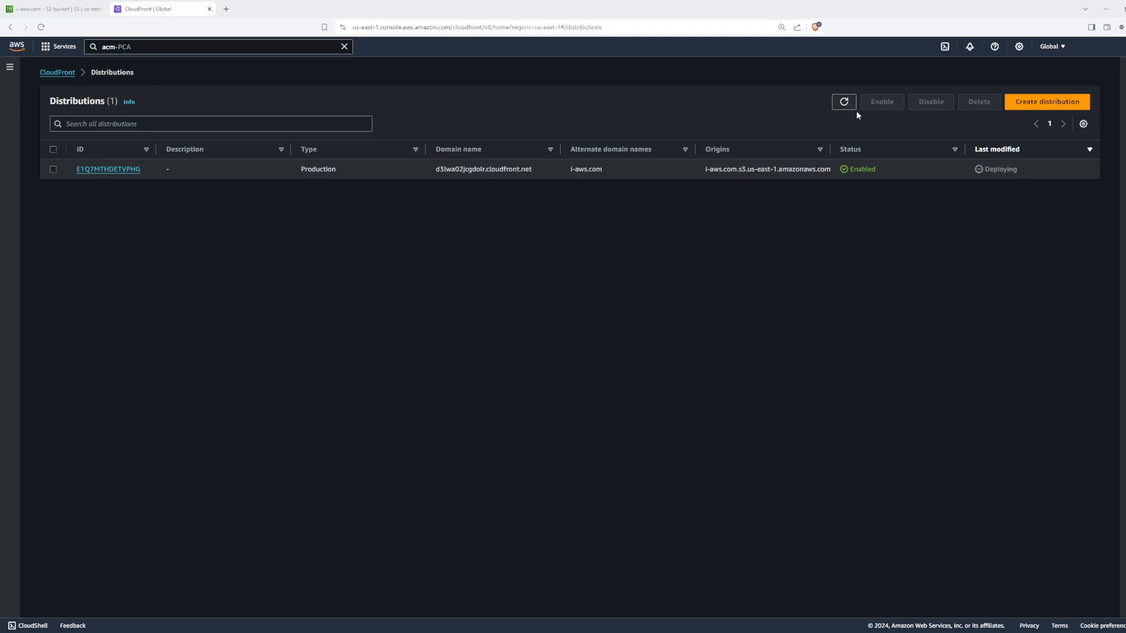
click(844, 103)
Copy the distribution's domain name, load it in a new browser tab, test the Projects and Home links, and close the site
click(120, 171)
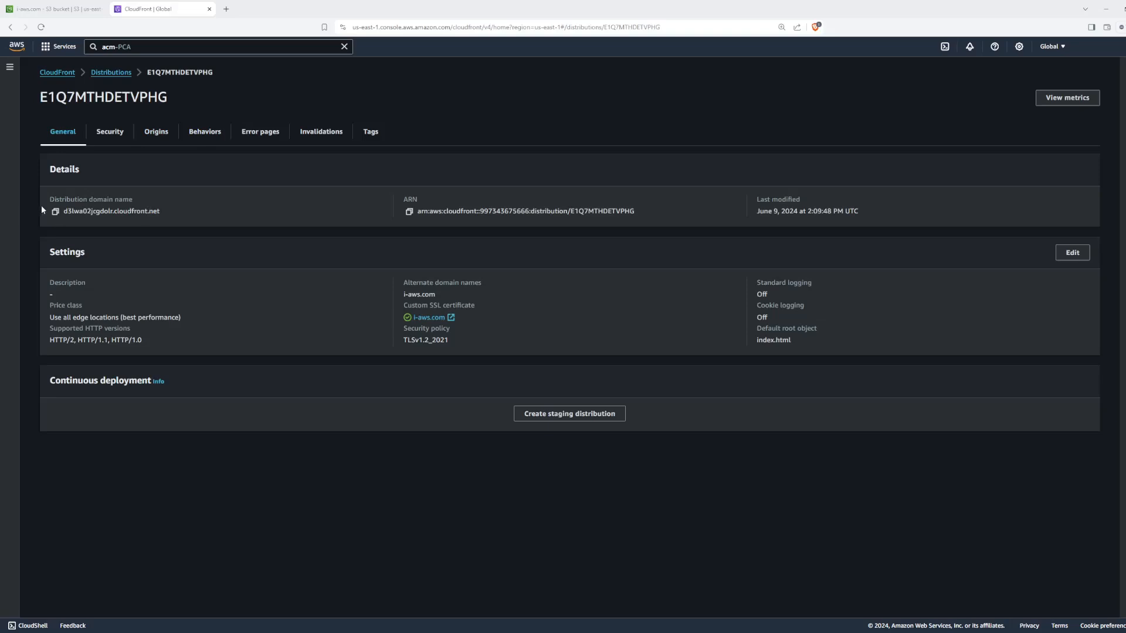
click(55, 211)
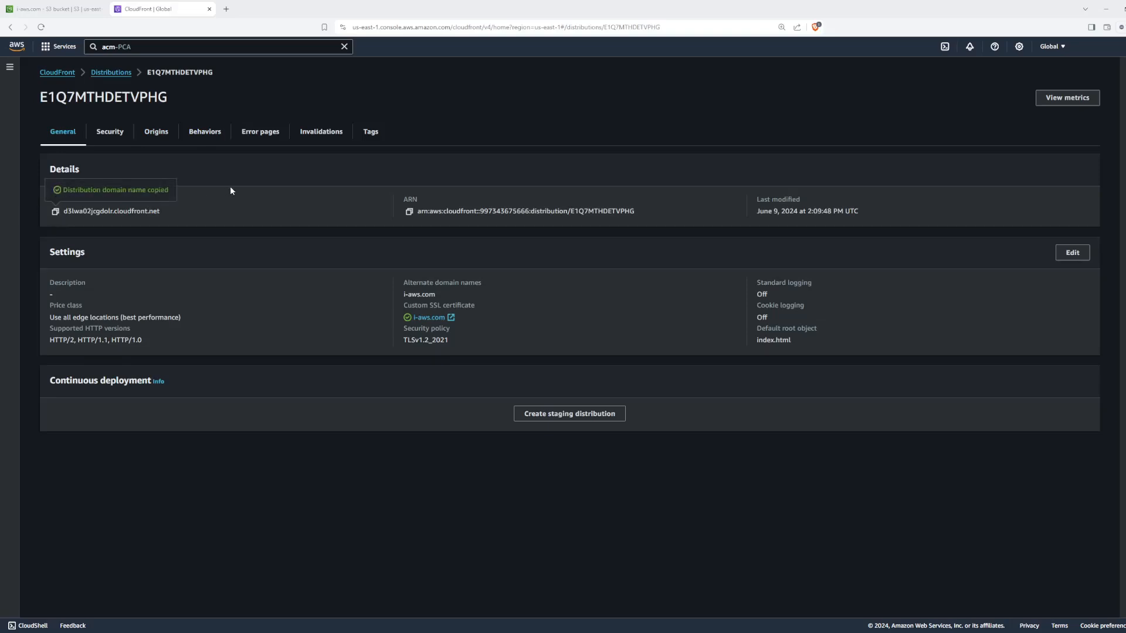
click(226, 9)
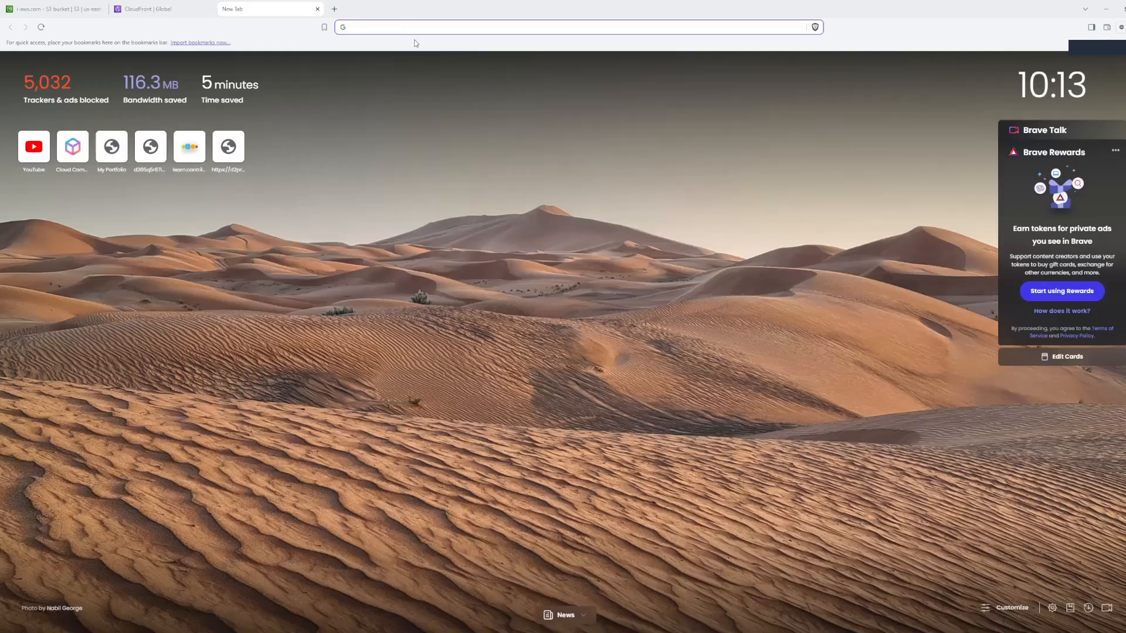
key(ctrl+v)
key(Return)
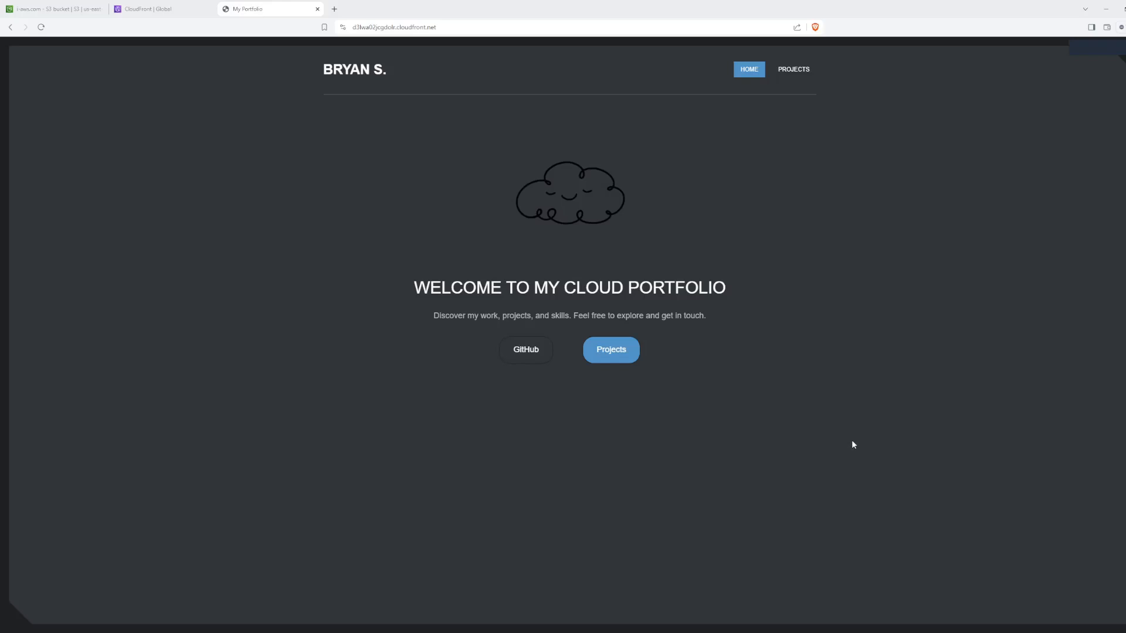
click(794, 68)
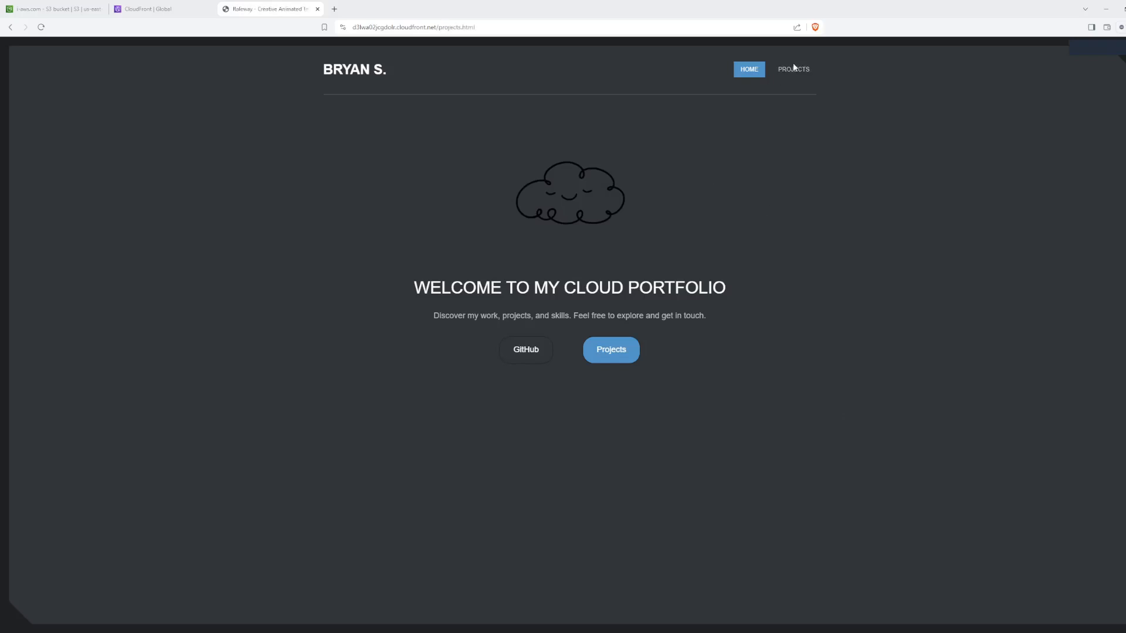
click(749, 70)
click(318, 9)
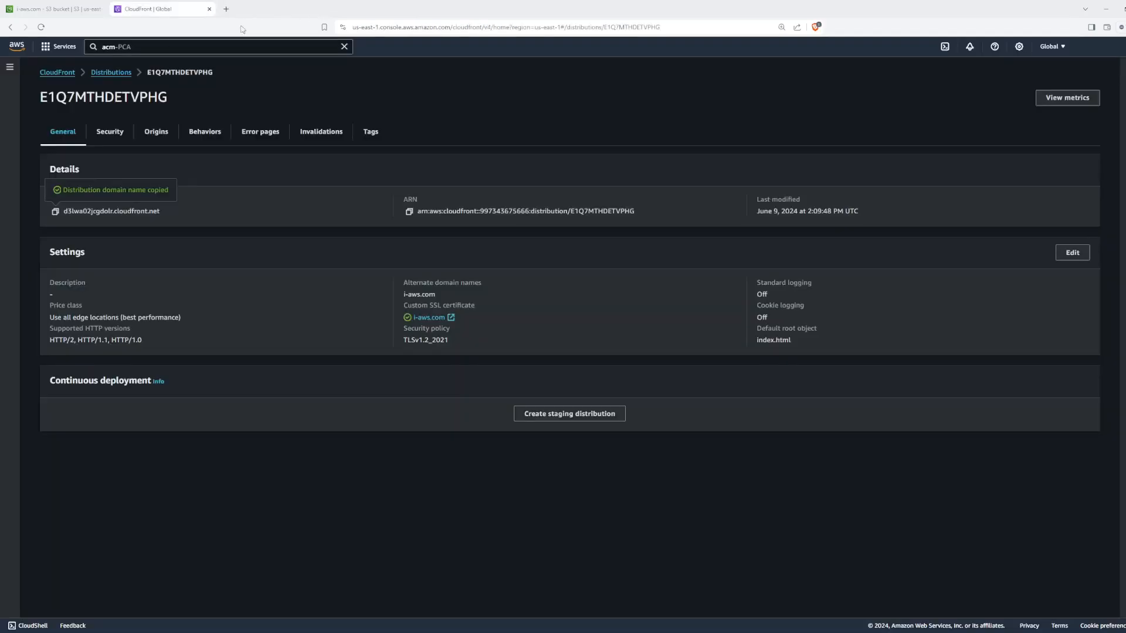
Find Route 53 through the console search, open it in a new browser tab, and open the i-aws.com hosted zone
click(169, 47)
text(acm)
key(BackSpace)
key(BackSpace)
key(BackSpace)
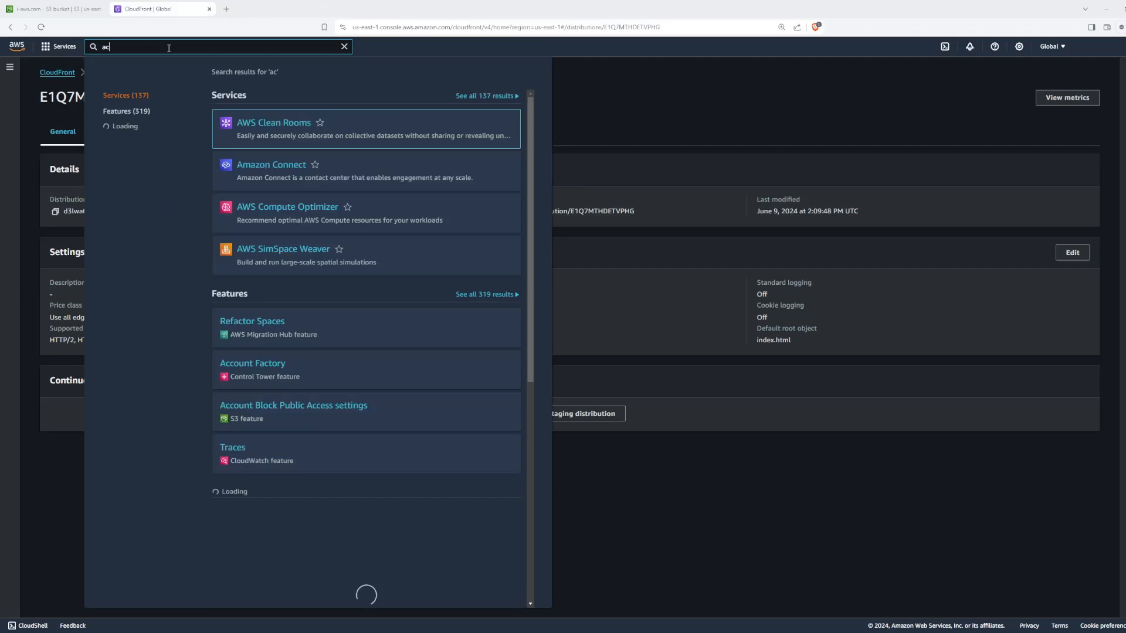
text(route)
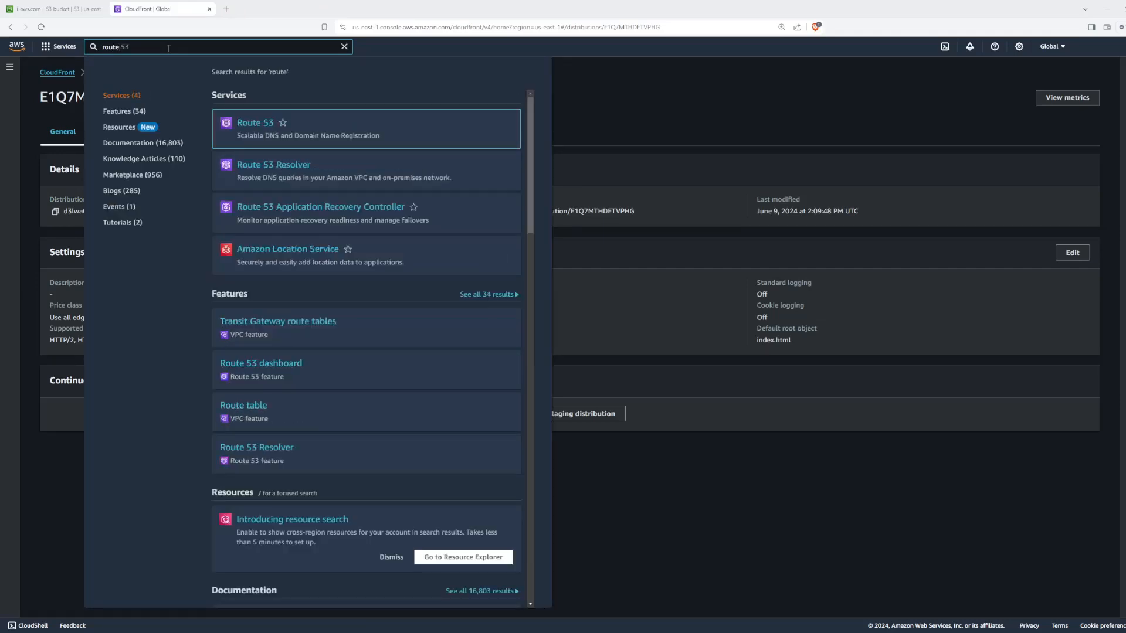
middle_click(246, 122)
click(261, 12)
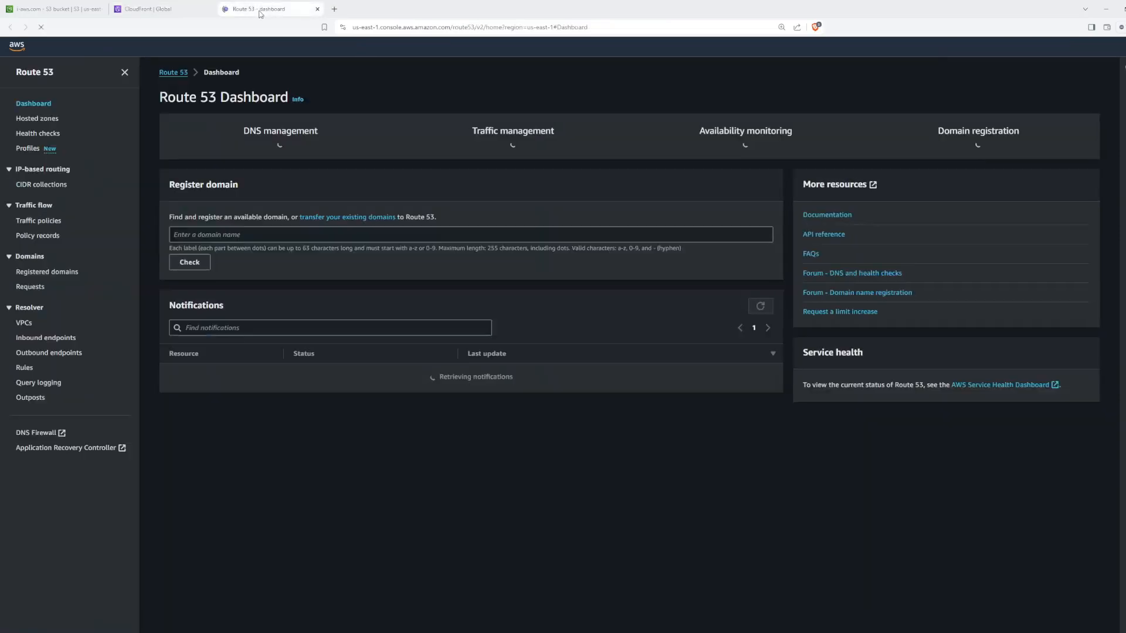
click(278, 171)
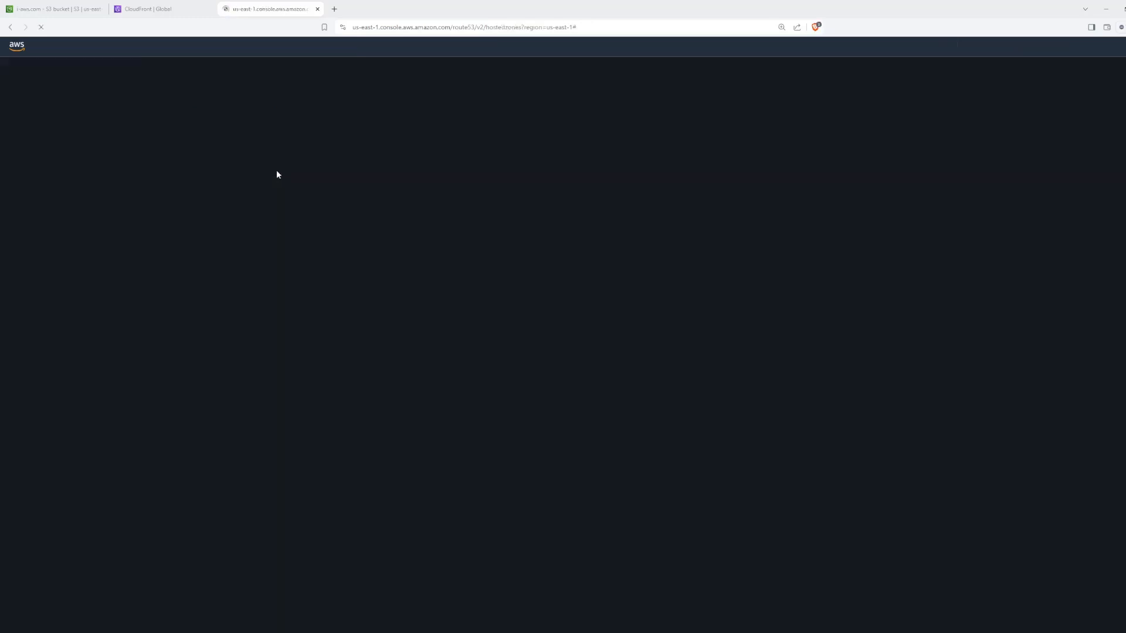
click(212, 181)
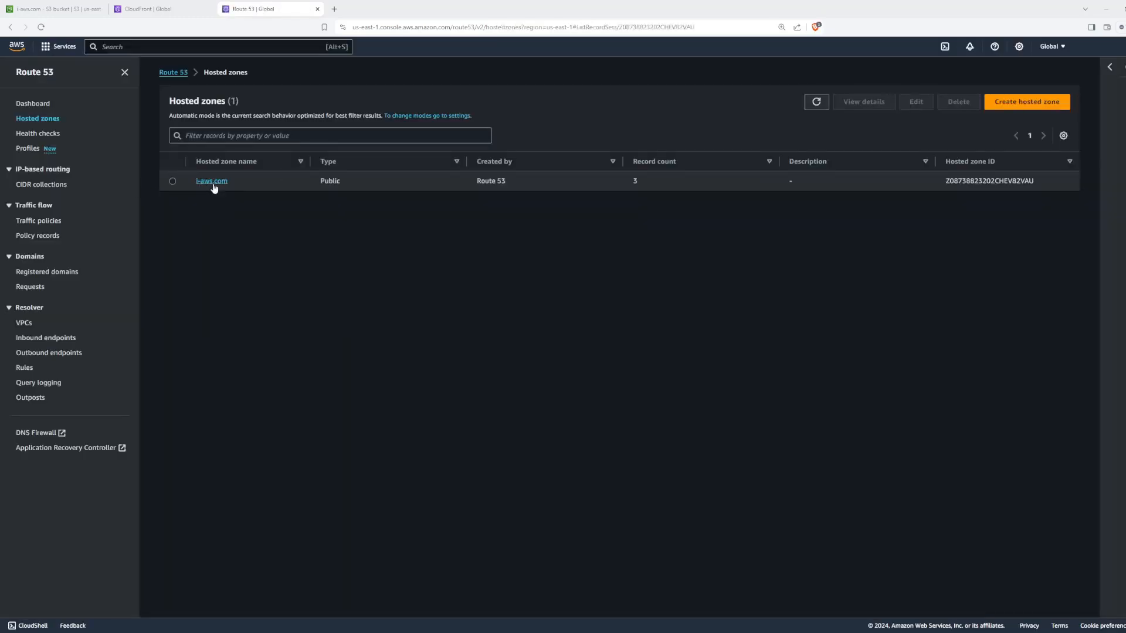
Start a new A record for the root domain i-aws.com with a blank record name and alias enabled
click(907, 216)
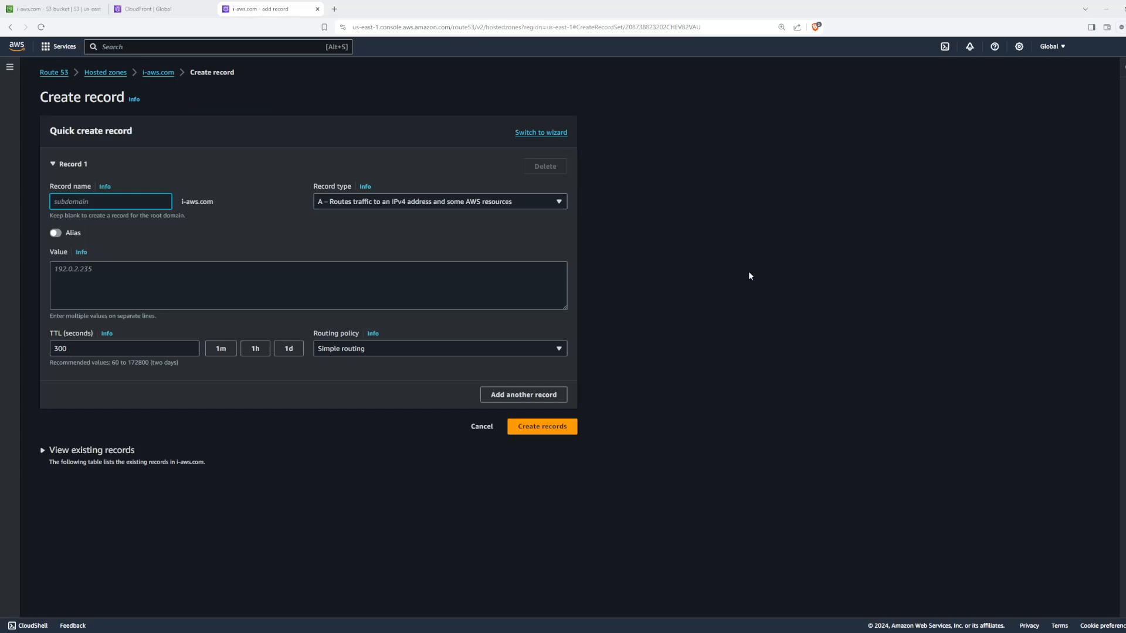
click(359, 201)
click(290, 204)
click(418, 203)
click(417, 203)
click(60, 235)
Route the alias record to the i-aws.com CloudFront distribution with simple routing and create the record
click(146, 271)
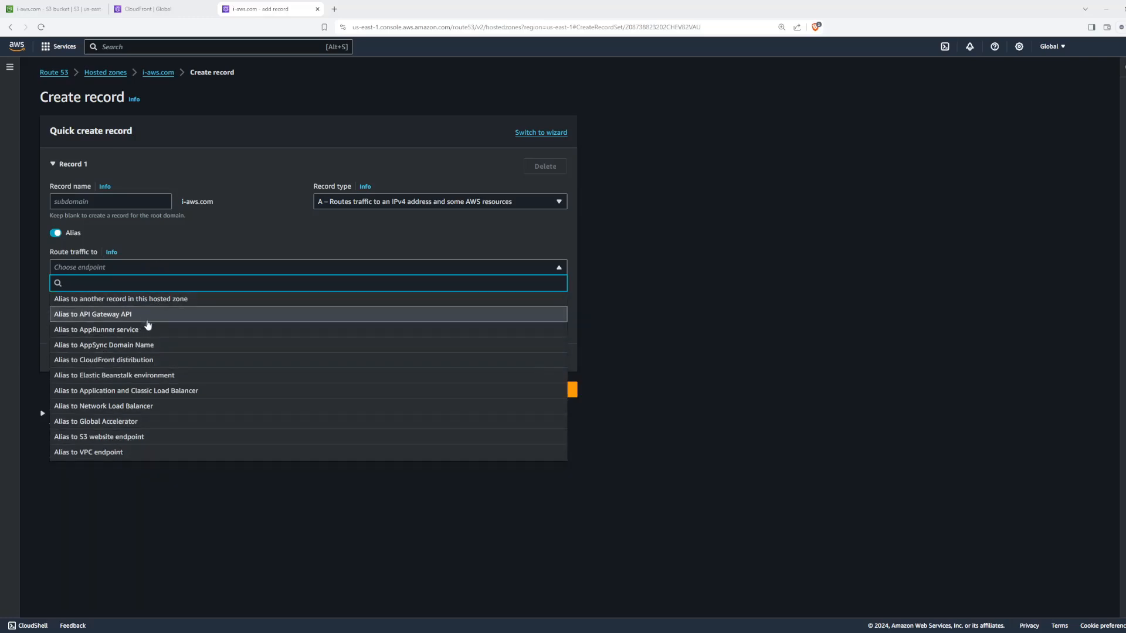
click(145, 360)
click(114, 314)
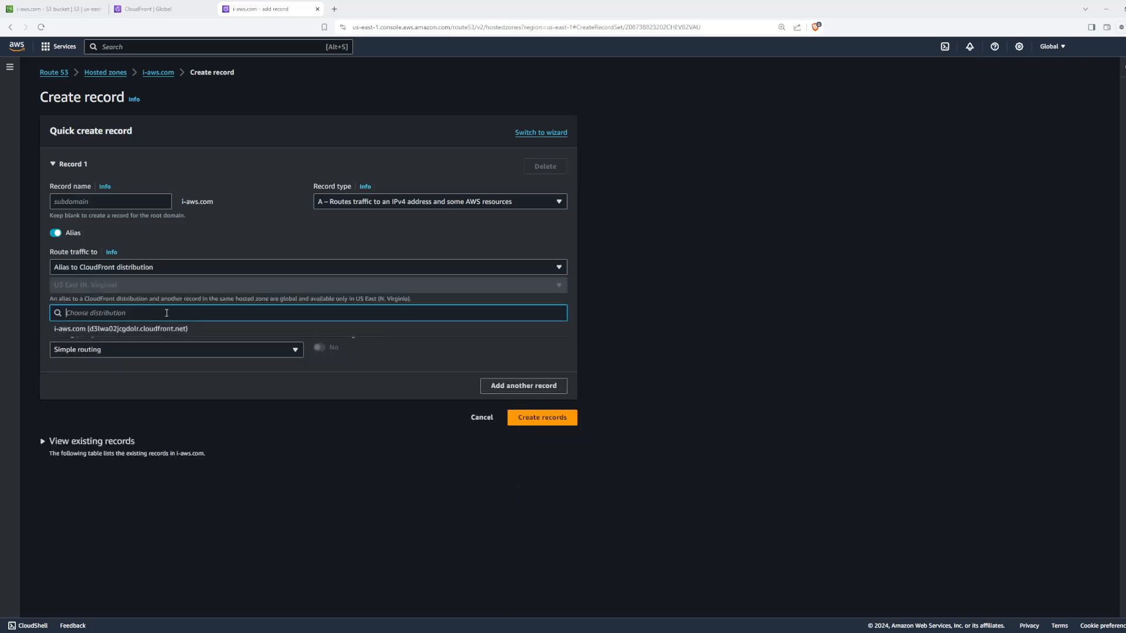
click(160, 334)
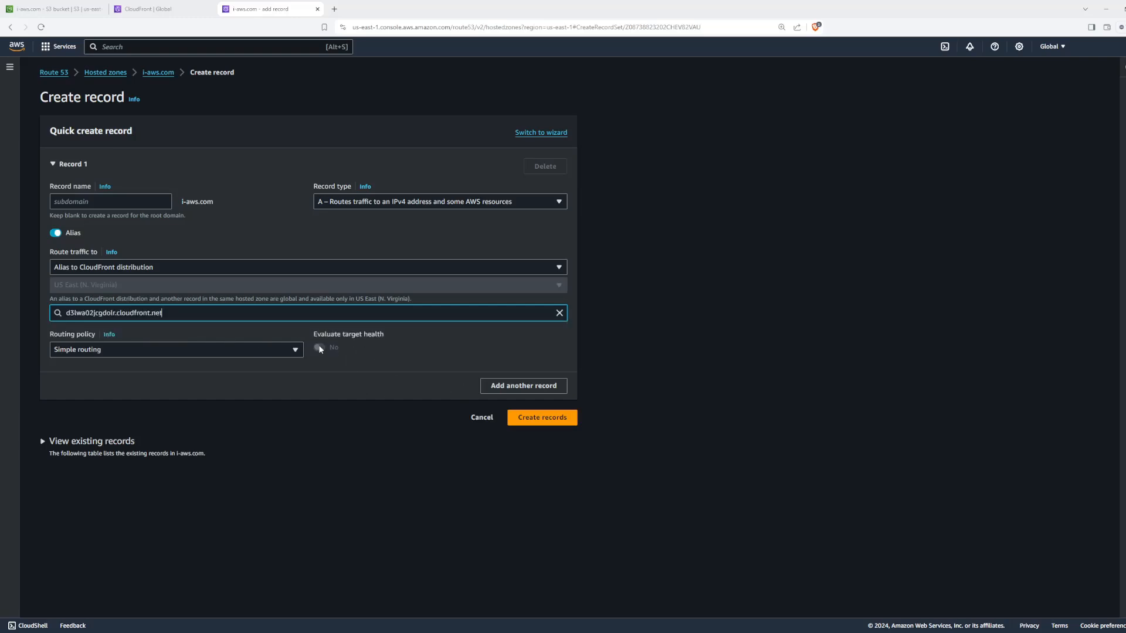
click(550, 422)
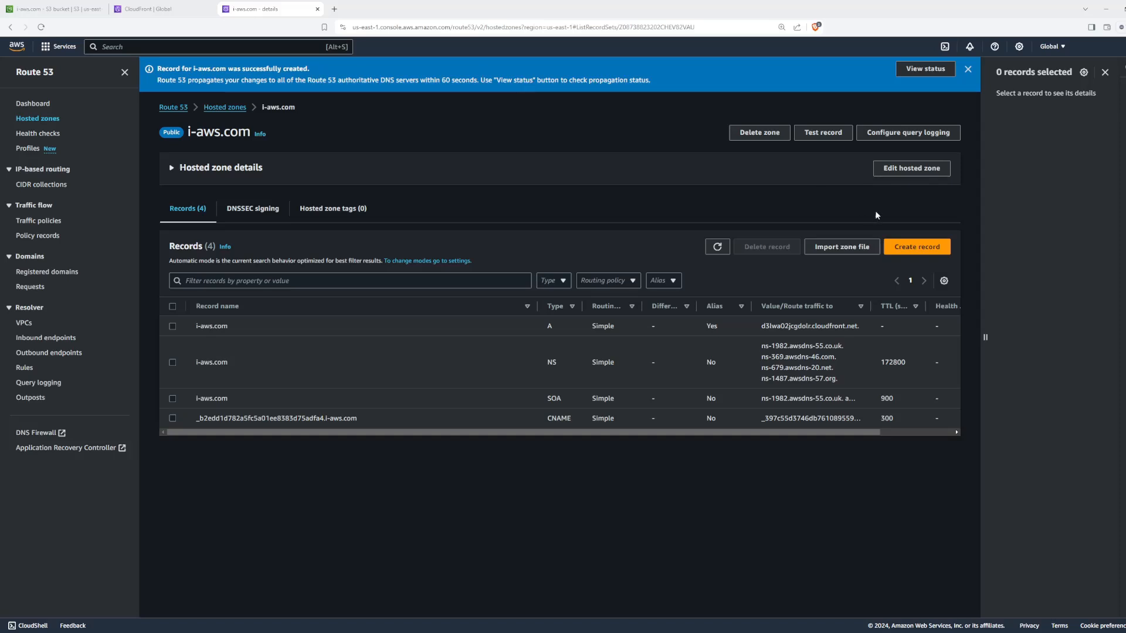
View the record change's propagation status and refresh it to check for synchronization
click(925, 71)
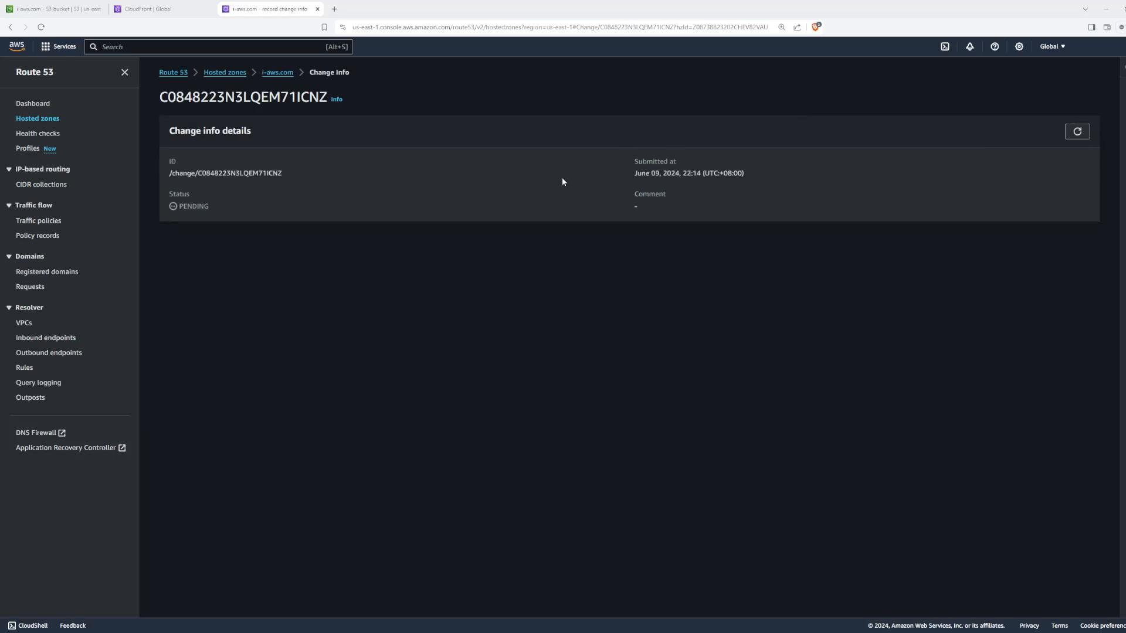
click(1085, 136)
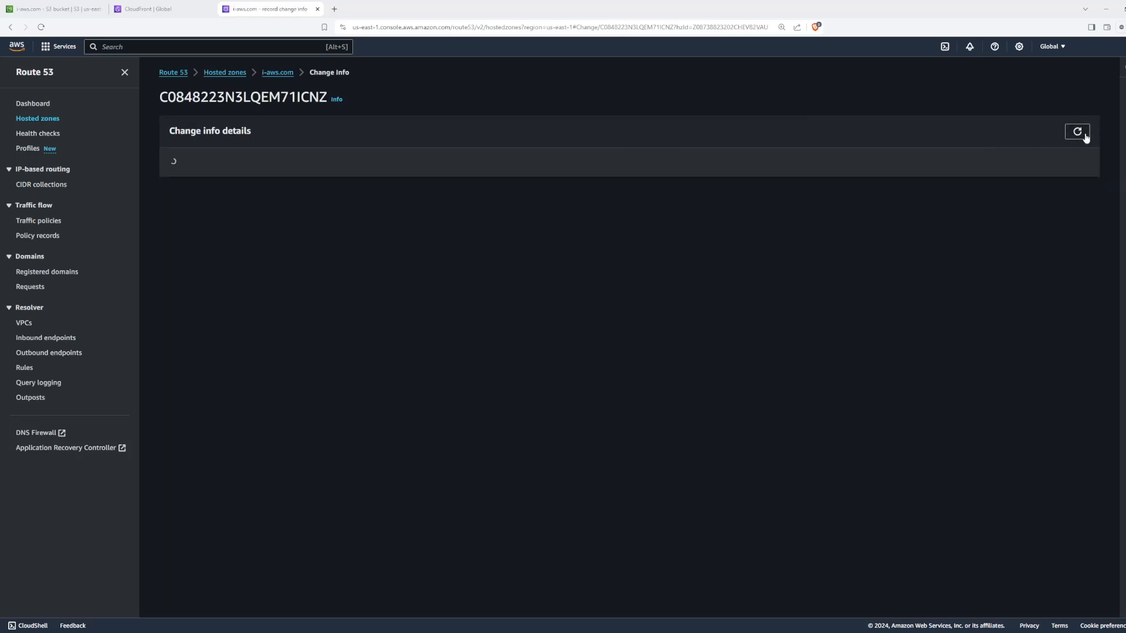
click(1085, 135)
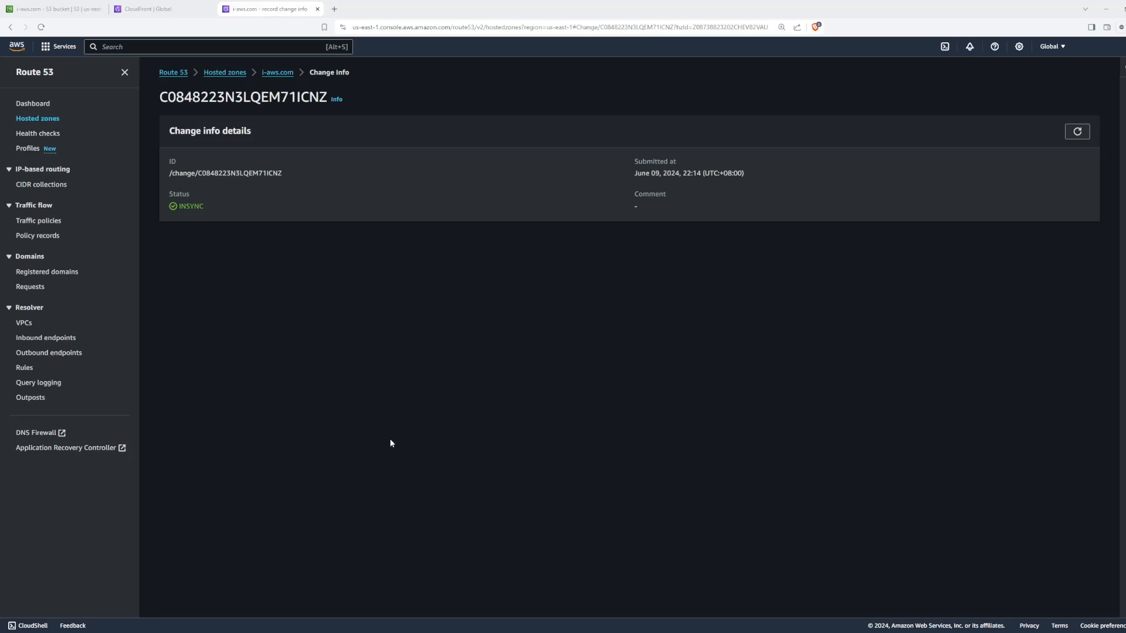
click(1081, 140)
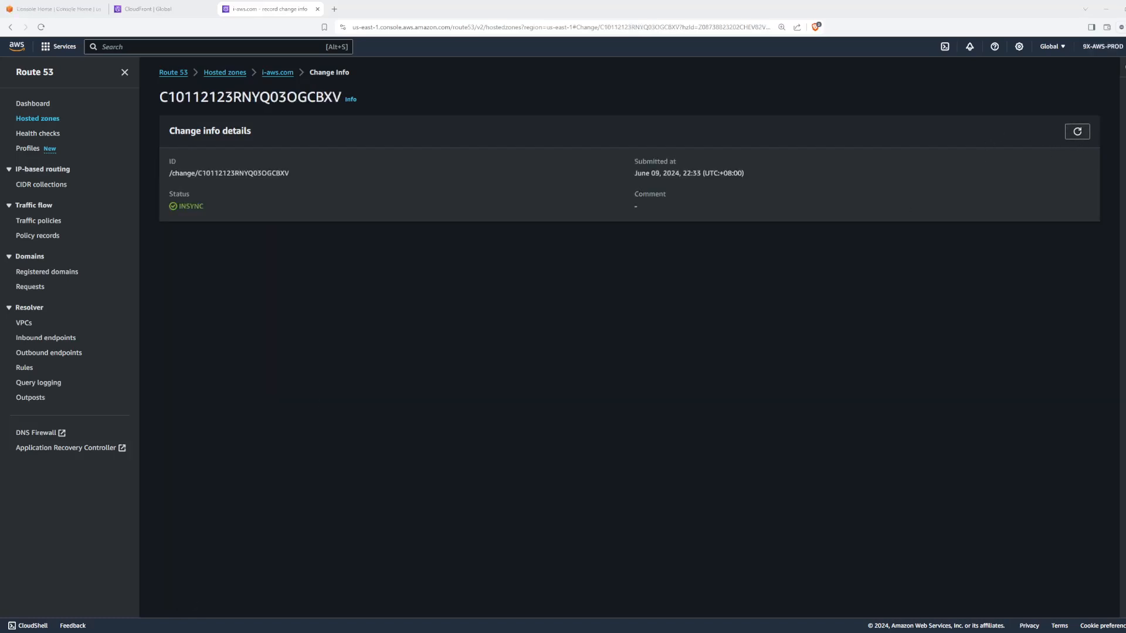
Load i-aws.com in a new browser tab and test the site's Projects and Home links
key(ctrl+t)
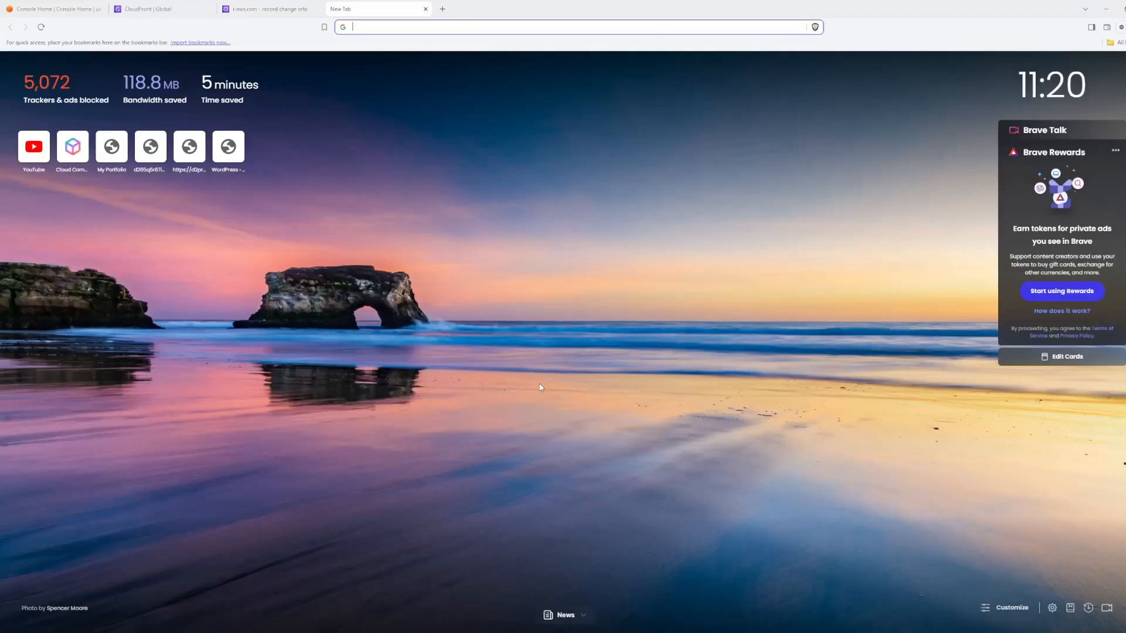
key(ctrl+v)
key(Return)
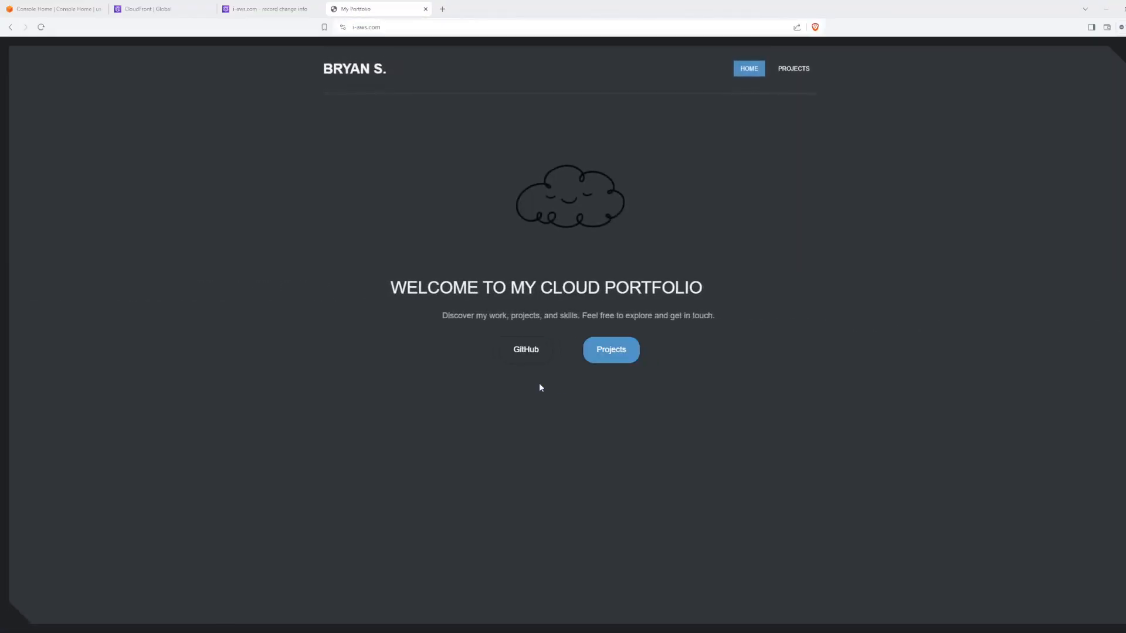
click(791, 73)
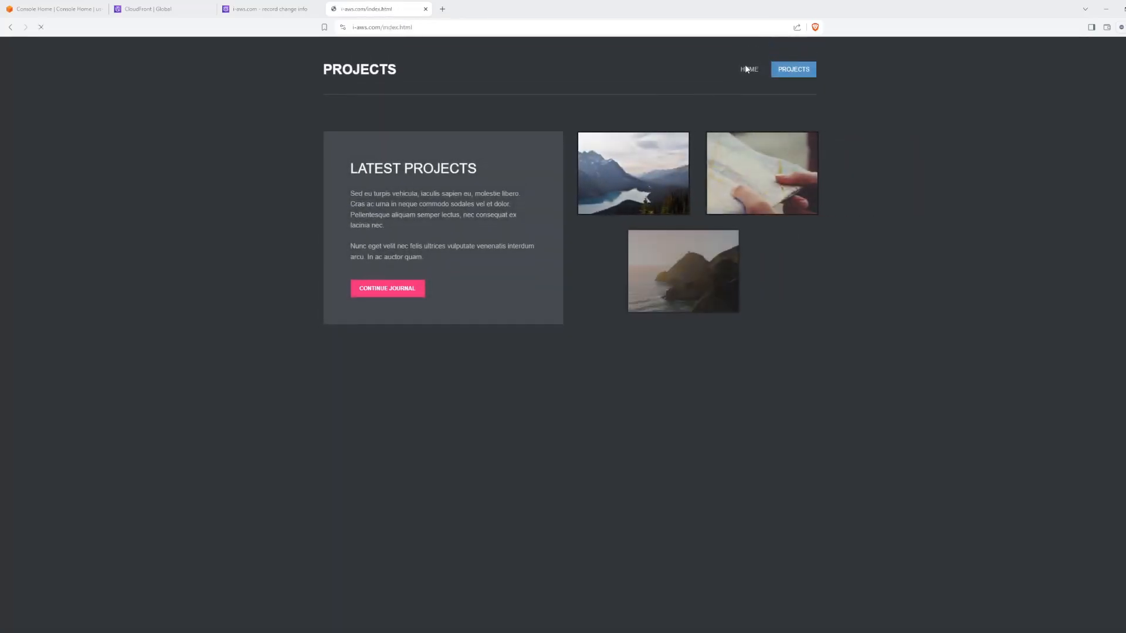
click(746, 69)
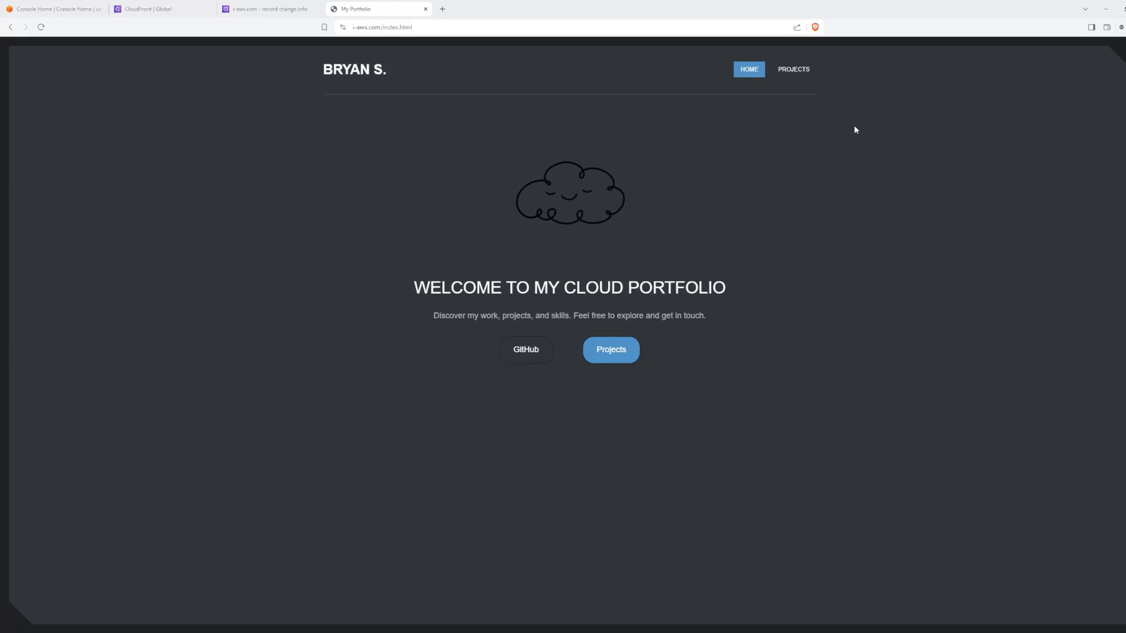